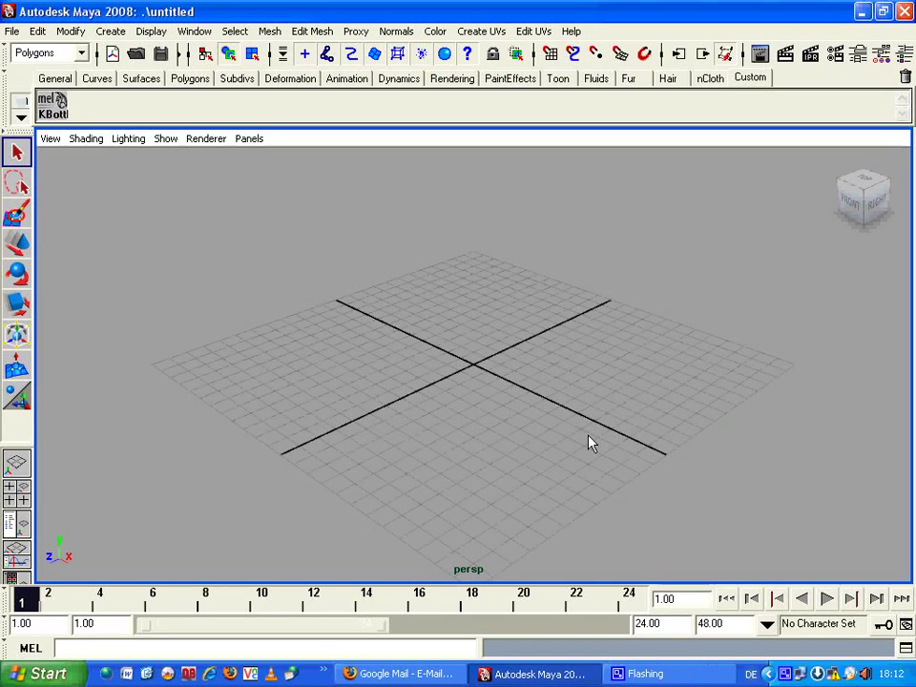
Draw a polygon plane, pPlane1, across the grid and orbit to look down on it
{"action": "left_click", "coordinate": [111, 30]}
{"action": "mouse_move", "coordinate": [147, 74]}
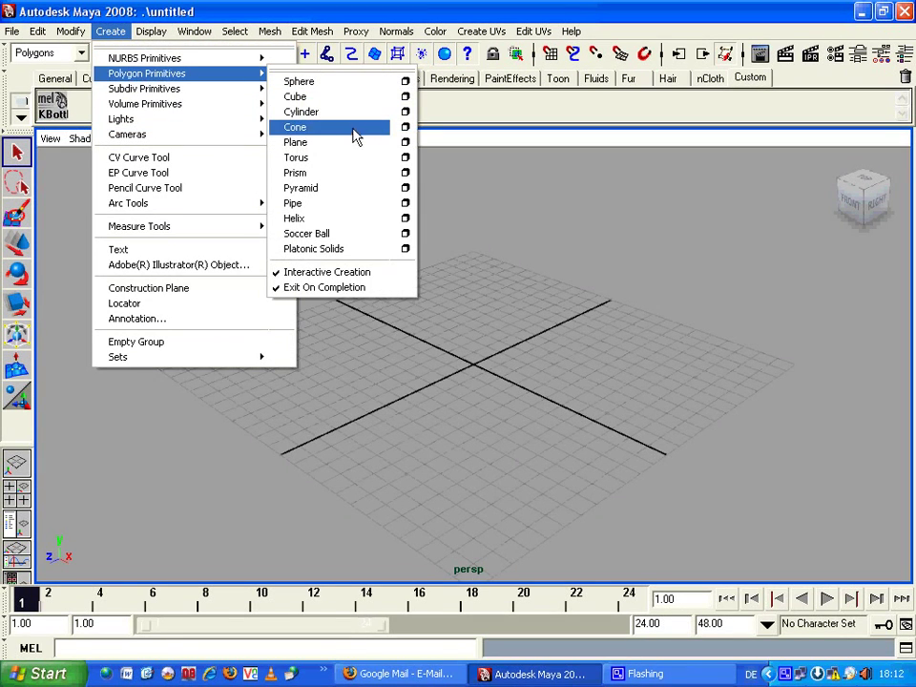
{"action": "left_click", "coordinate": [347, 154]}
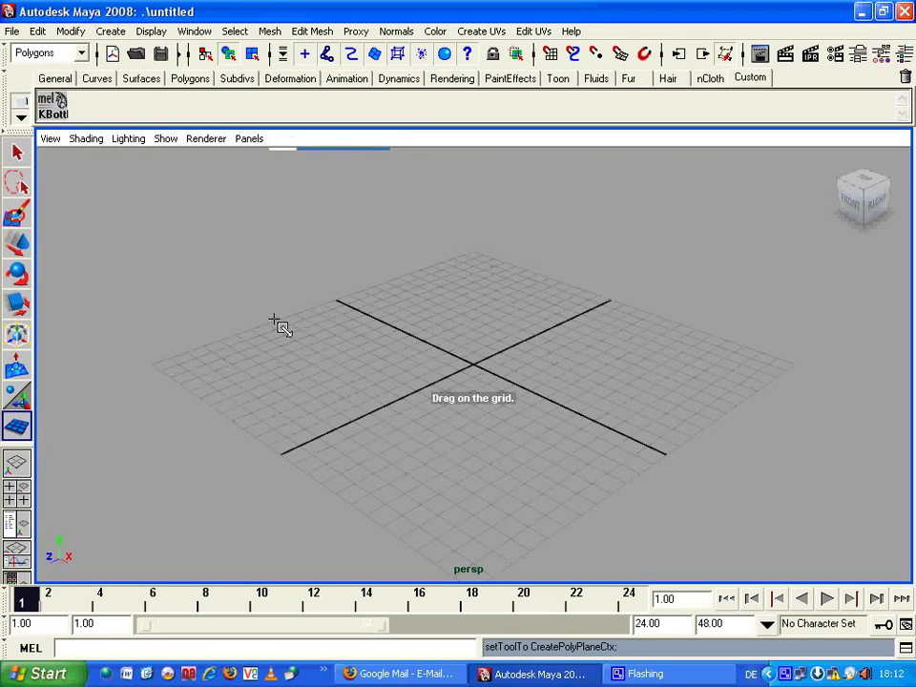
{"action": "left_click_drag", "start_coordinate": [279, 323], "coordinate": [791, 378]}
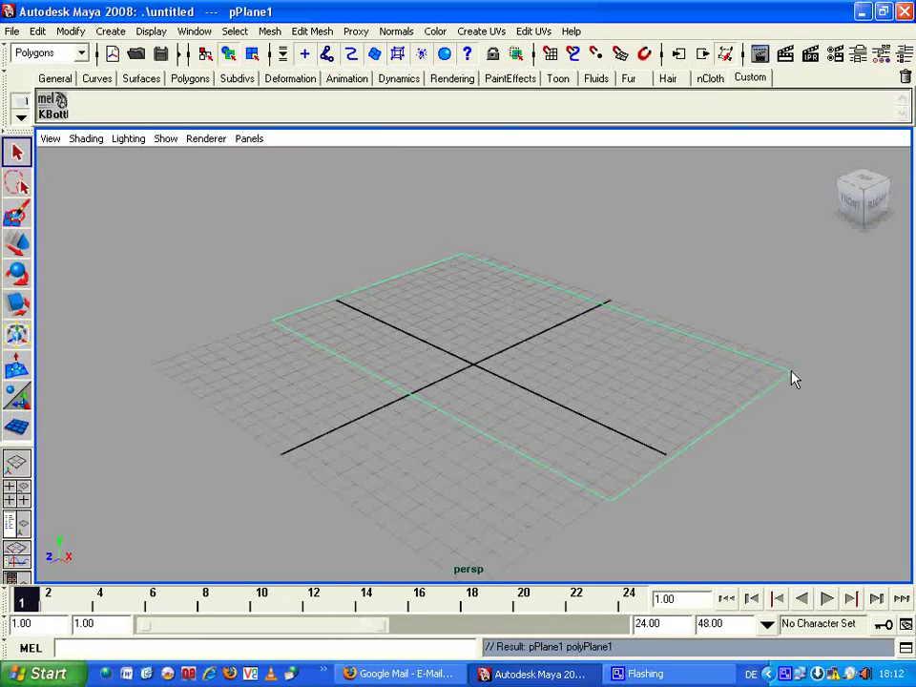
{"action": "mouse_move", "coordinate": [592, 321]}
{"action": "left_mouse_down", "text": "alt"}
{"action": "mouse_move", "coordinate": [488, 374]}
{"action": "mouse_move", "coordinate": [331, 295]}
{"action": "left_mouse_up", "text": "alt"}
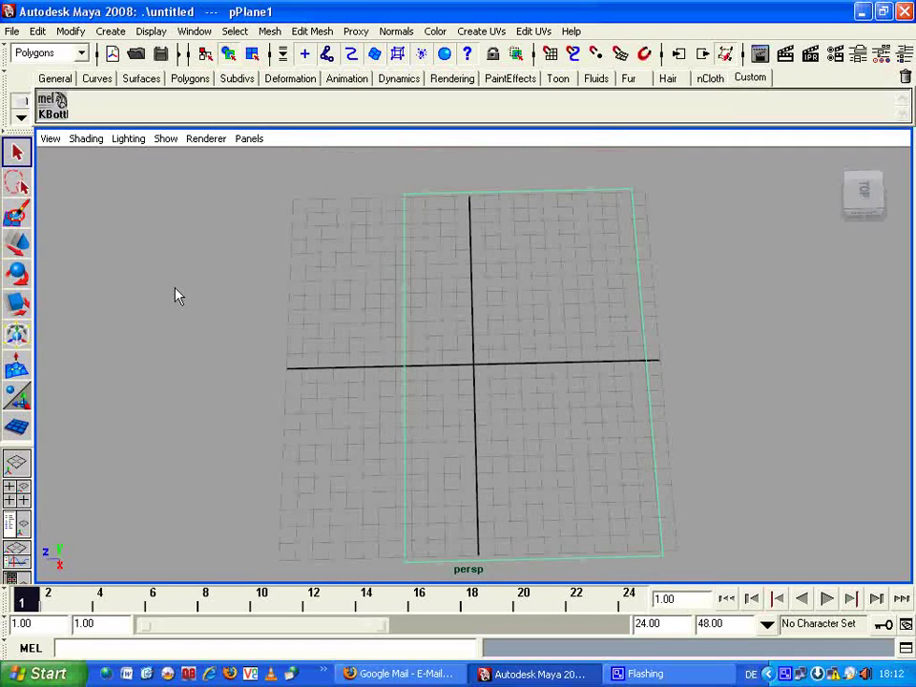
{"action": "left_click", "coordinate": [254, 139]}
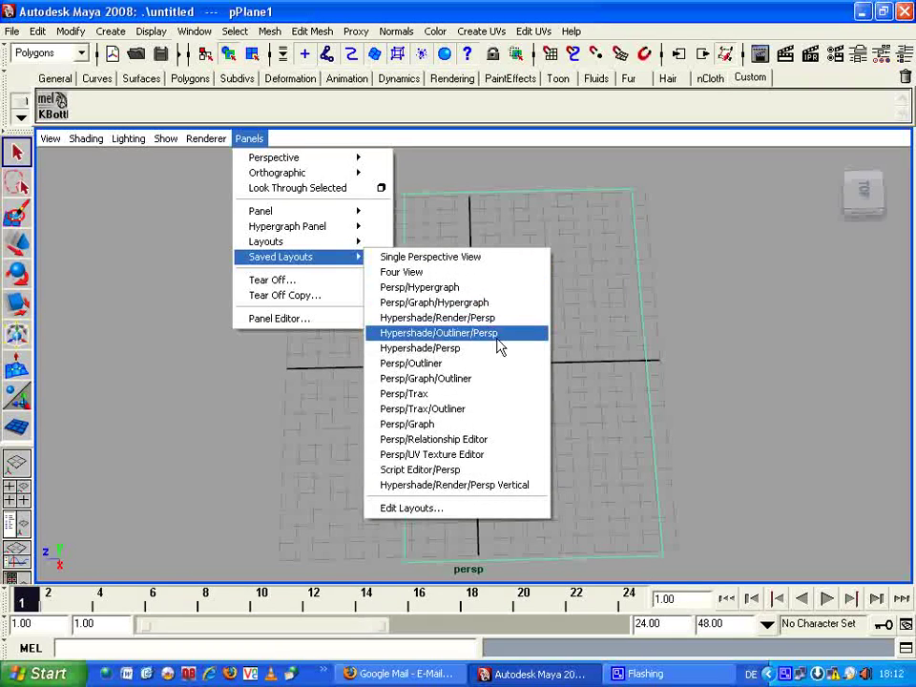
{"action": "mouse_move", "coordinate": [281, 256]}
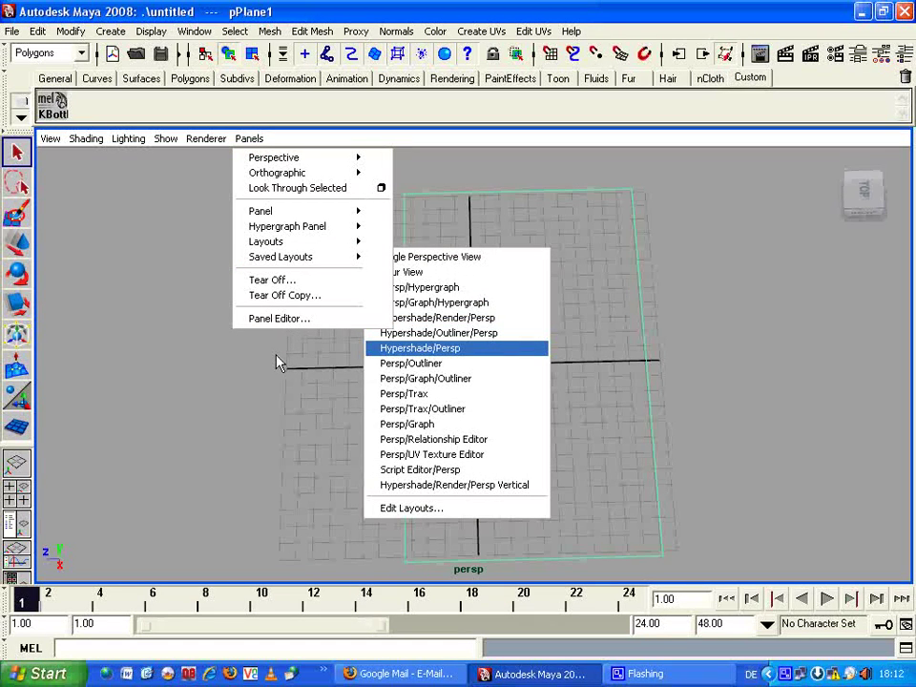
Switch to the Hypershade/Persp layout and graph the lambert1 network into the work area
{"action": "key", "text": "Return"}
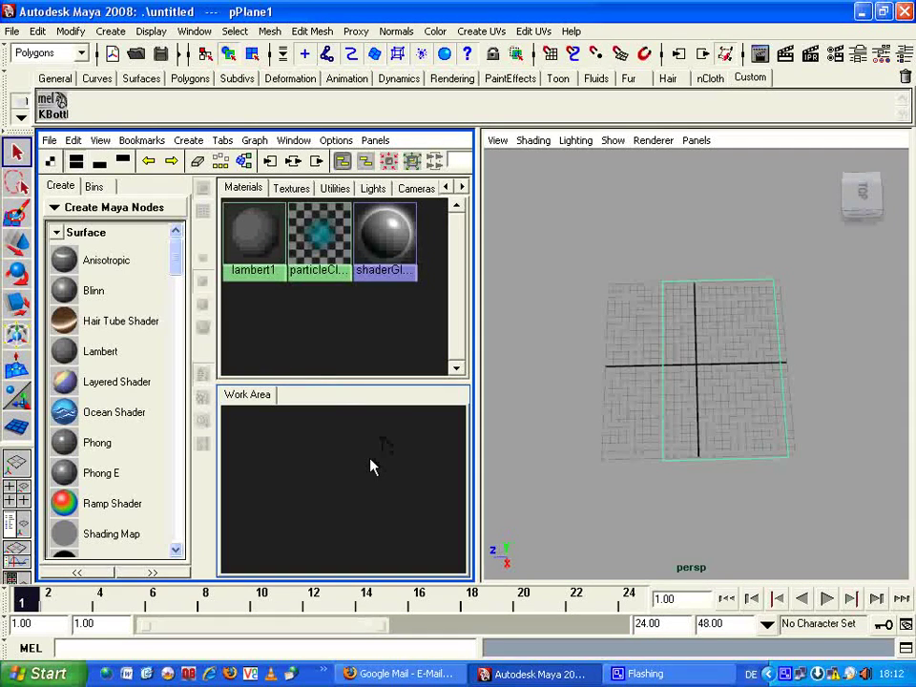
{"action": "right_click_drag", "start_coordinate": [253, 250], "coordinate": [254, 294]}
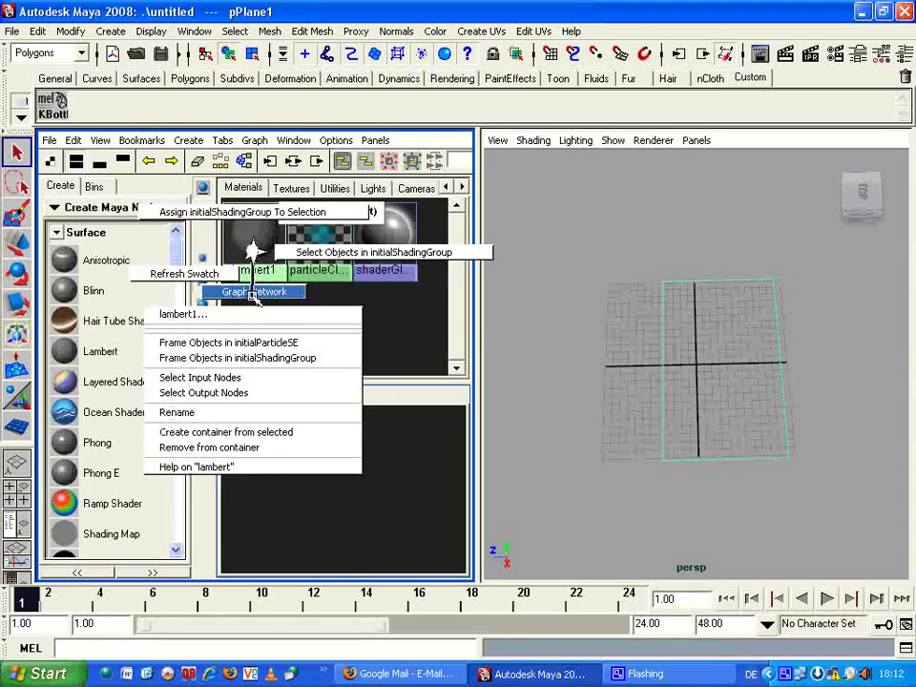
{"action": "key", "text": "space"}
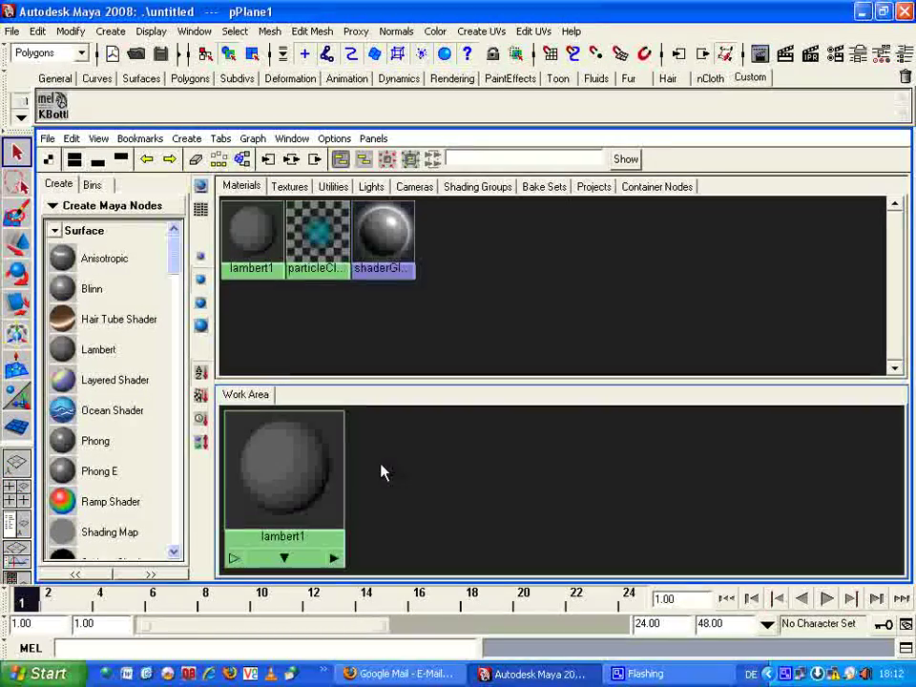
{"action": "left_click_drag", "start_coordinate": [299, 462], "coordinate": [504, 459]}
{"action": "scroll", "coordinate": [180, 274], "scroll_direction": "down", "scroll_amount": 2}
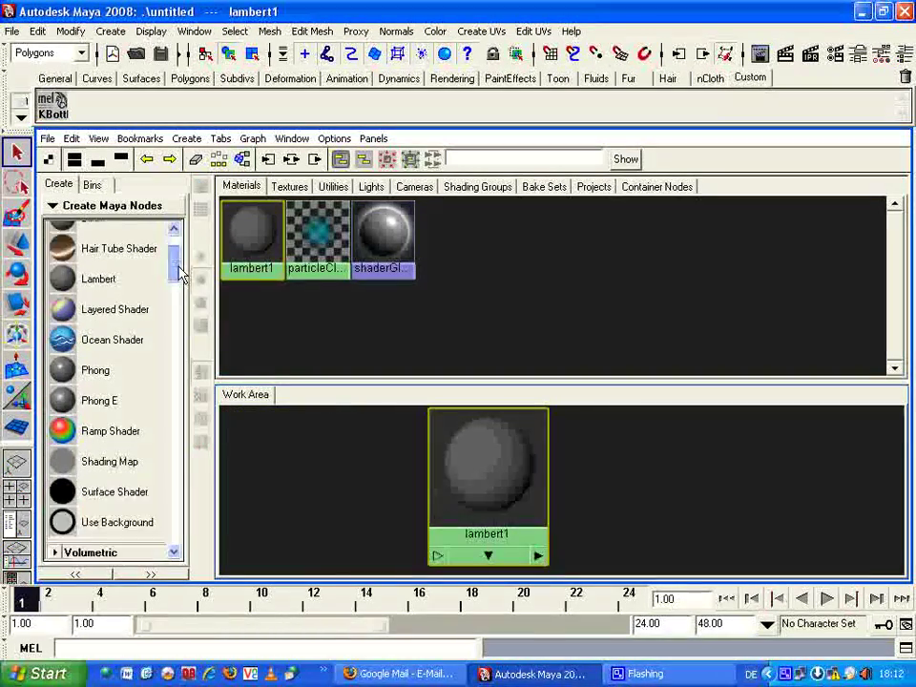
{"action": "mouse_move", "coordinate": [178, 268]}
{"action": "left_mouse_down"}
{"action": "mouse_move", "coordinate": [166, 372]}
{"action": "mouse_move", "coordinate": [166, 299]}
{"action": "mouse_move", "coordinate": [172, 455]}
{"action": "left_mouse_up"}
Create a place2dTexture1 node and view its attributes in the Attribute Editor
{"action": "left_click", "coordinate": [127, 446]}
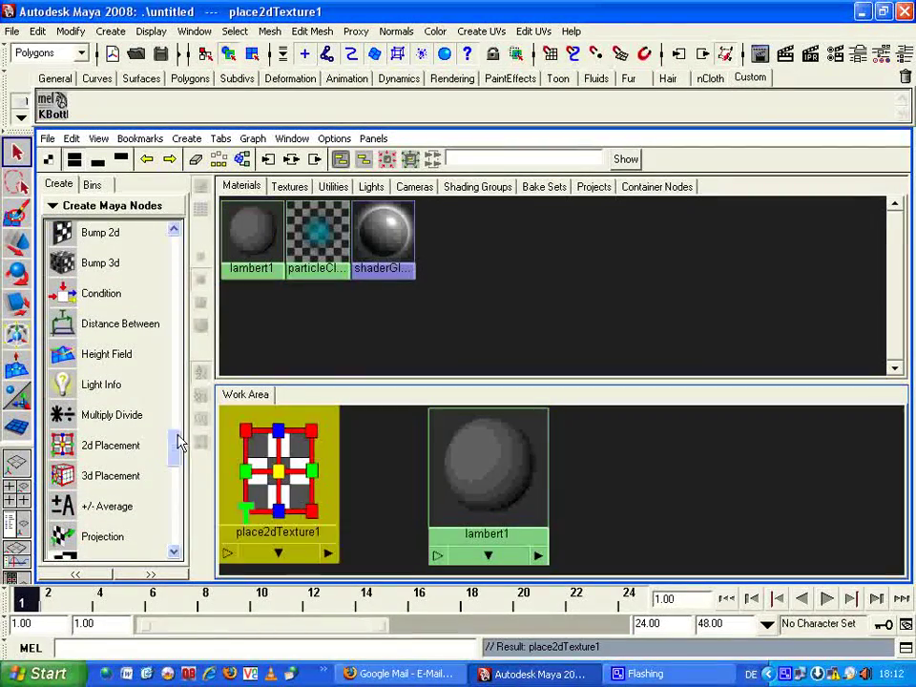
{"action": "left_click", "coordinate": [324, 463]}
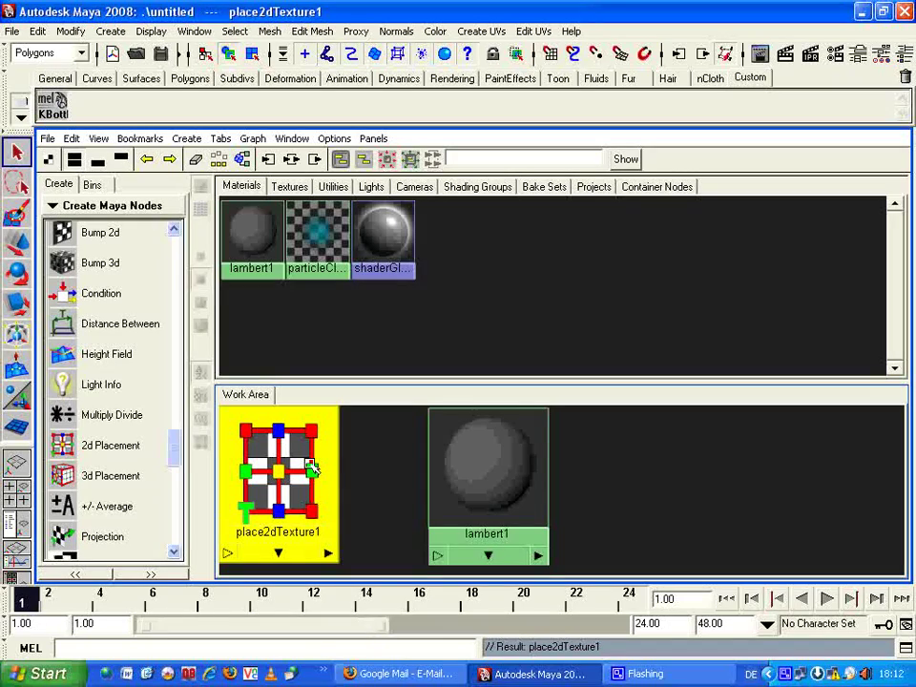
{"action": "left_click", "coordinate": [193, 31]}
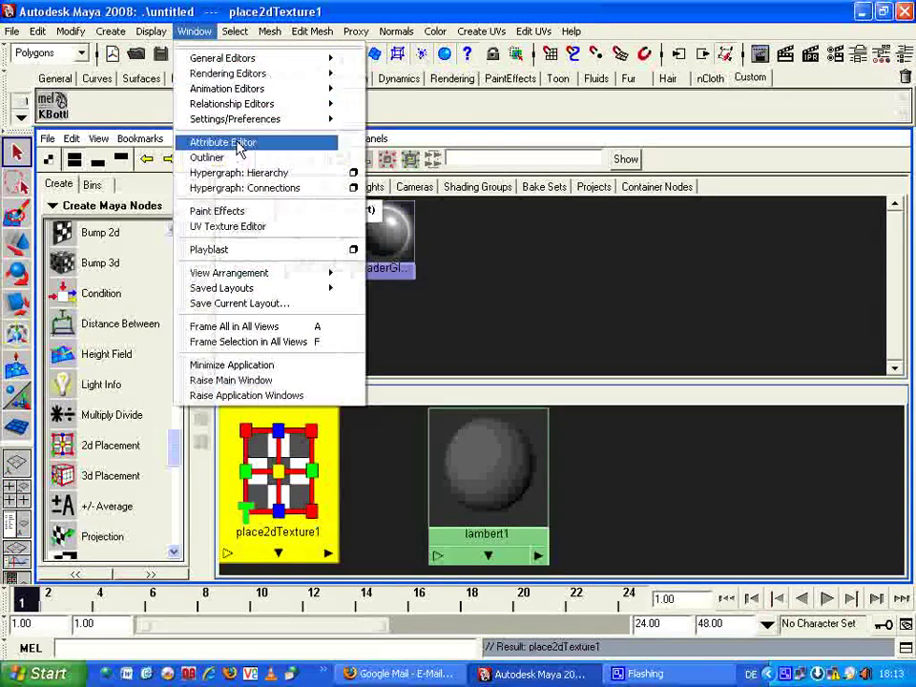
{"action": "left_click", "coordinate": [244, 145]}
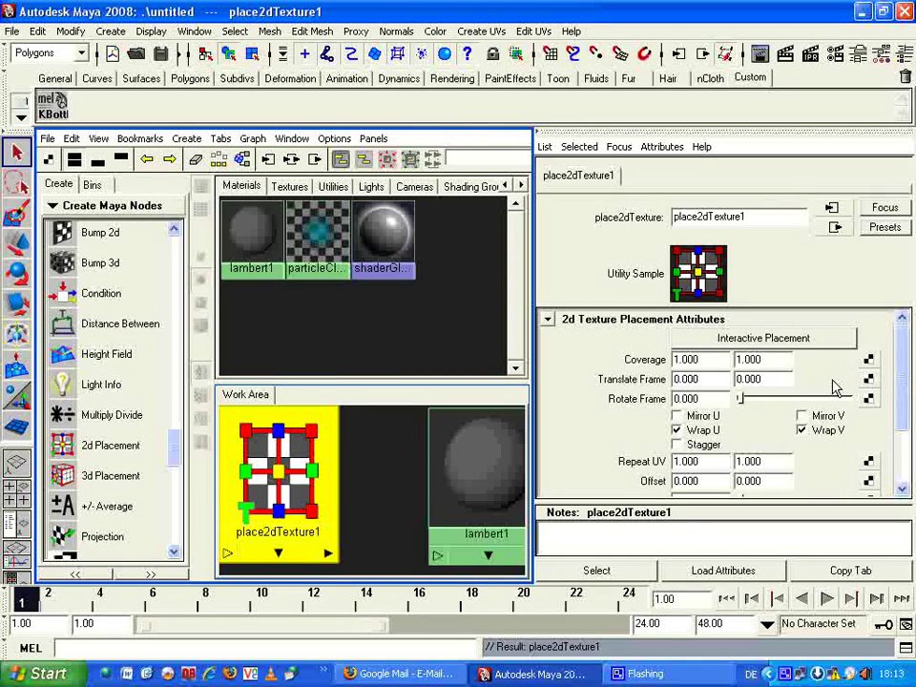
Map a new PSD File texture, psdFileTex1, onto place2dTexture1's Translate Frame
{"action": "left_click", "coordinate": [869, 379]}
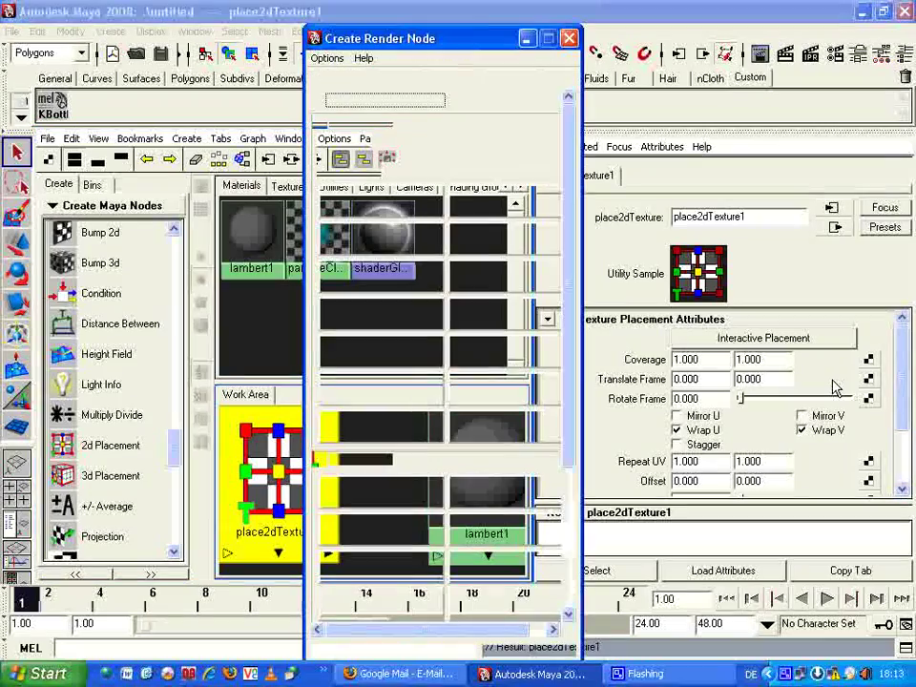
{"action": "scroll", "coordinate": [574, 277], "scroll_direction": "down", "scroll_amount": 1}
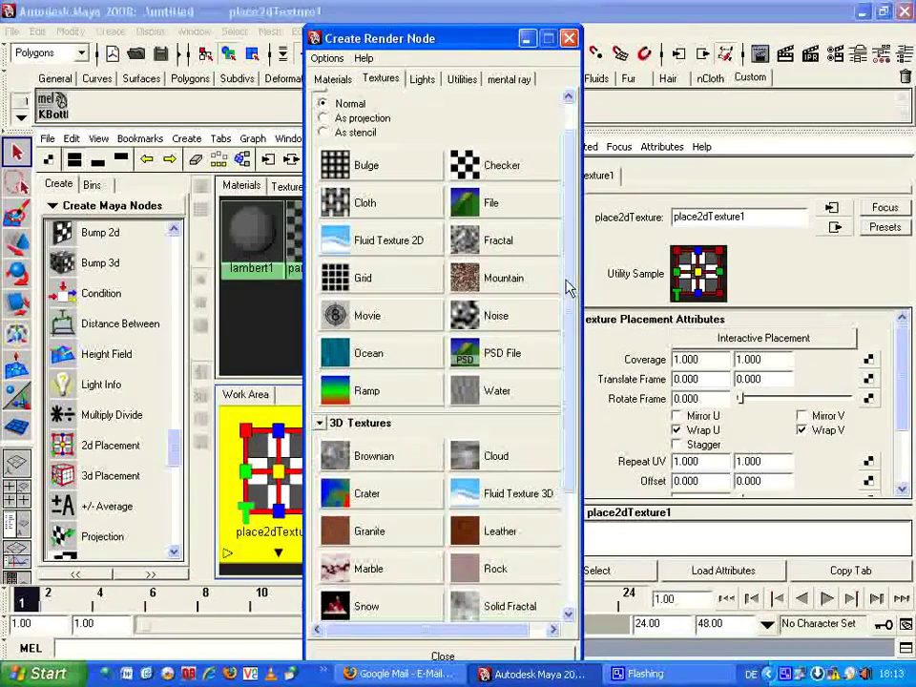
{"action": "left_click", "coordinate": [515, 352]}
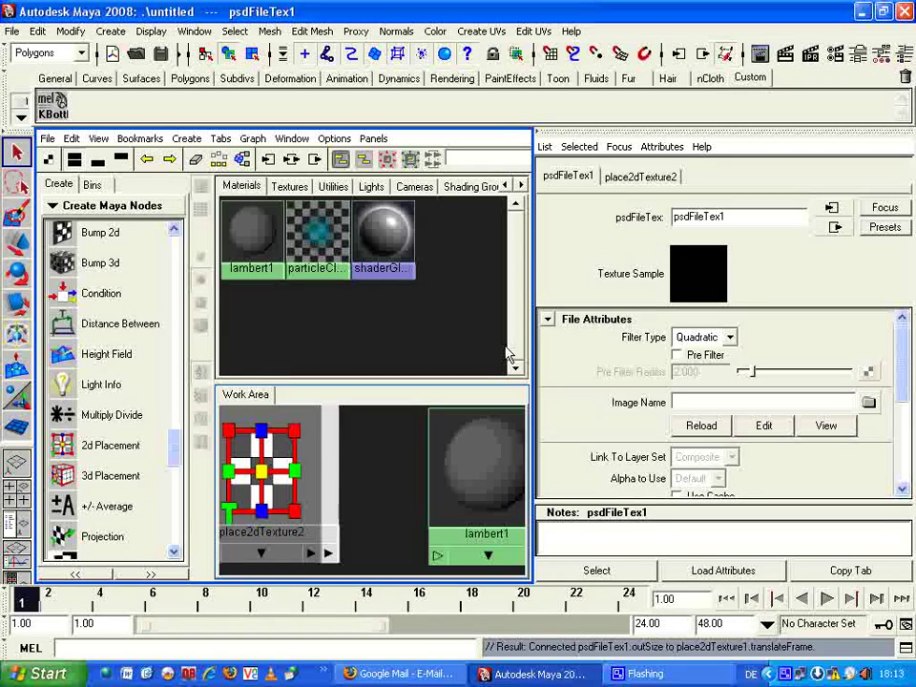
Set psdFileTex1's Image Name to F:\klein'sche Flasche2.psd, then clear the work area selection
{"action": "left_click", "coordinate": [868, 403]}
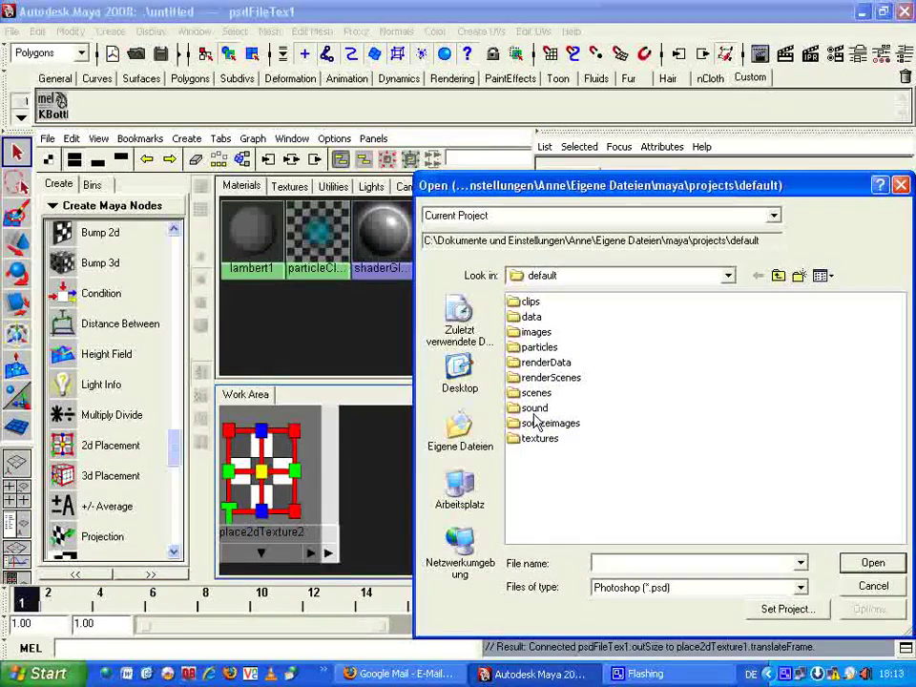
{"action": "left_click", "coordinate": [461, 434]}
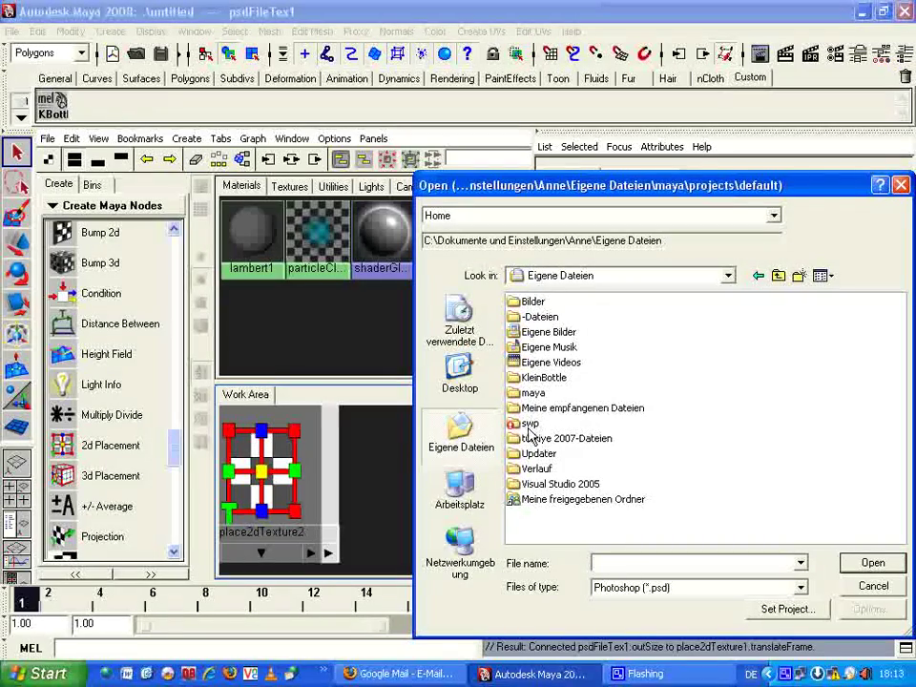
{"action": "left_click", "coordinate": [722, 276]}
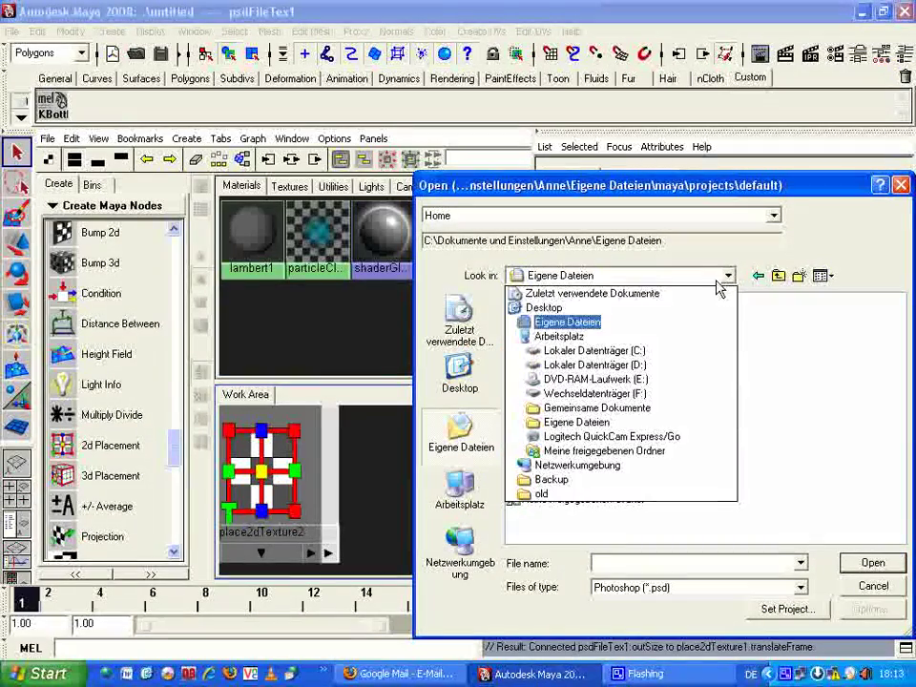
{"action": "left_click", "coordinate": [620, 397]}
{"action": "double_click", "coordinate": [582, 485]}
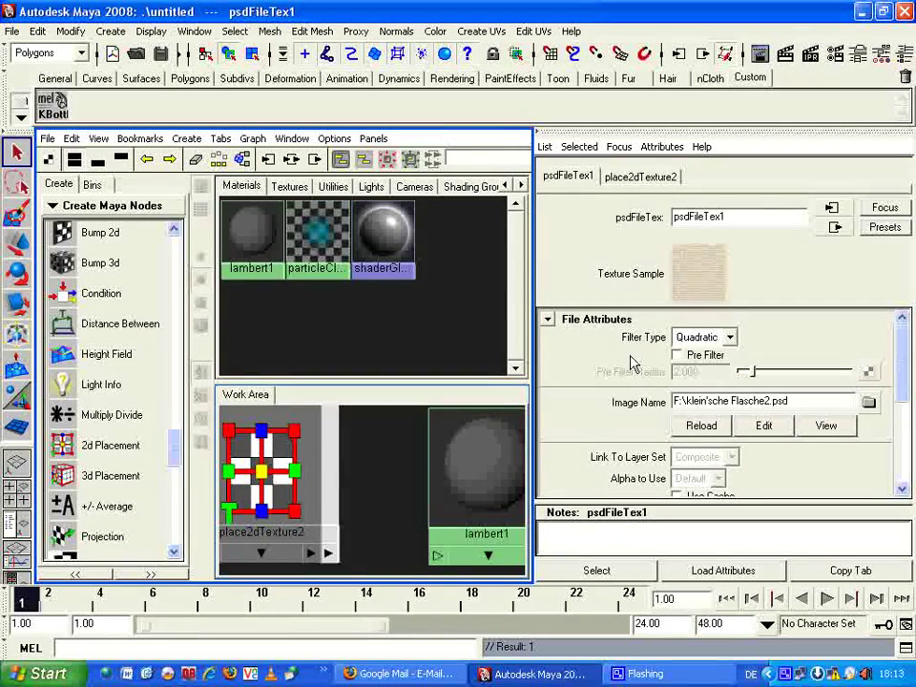
{"action": "left_click", "coordinate": [387, 470]}
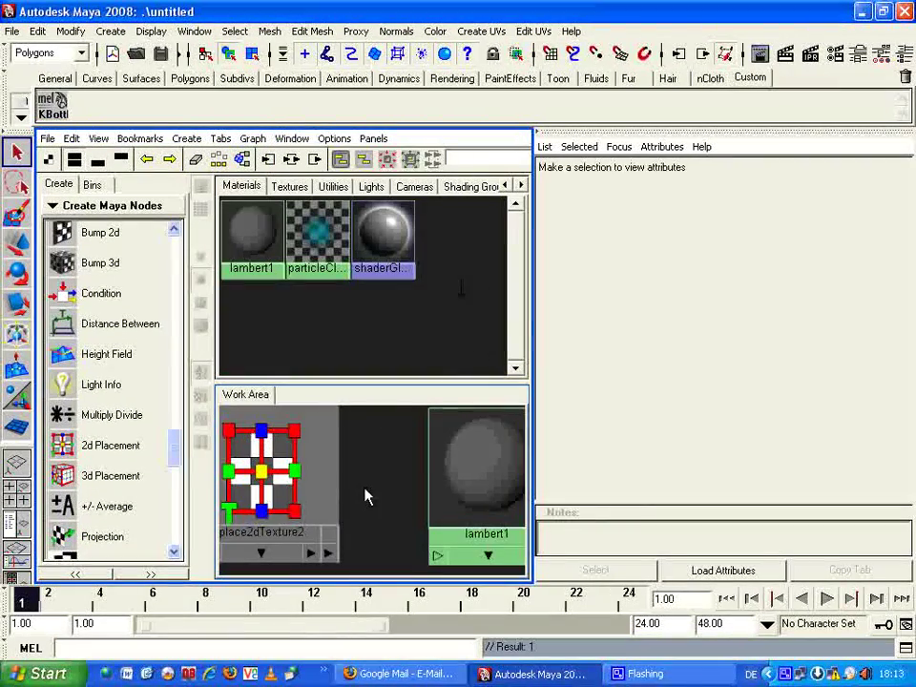
Pull the overlapping placement nodes apart, moving place2dTexture1 clear of the others
{"action": "scroll", "coordinate": [369, 495], "scroll_direction": "down", "scroll_amount": 1}
{"action": "scroll", "coordinate": [369, 495], "scroll_direction": "down", "scroll_amount": 1}
{"action": "scroll", "coordinate": [362, 503], "scroll_direction": "down", "scroll_amount": 2}
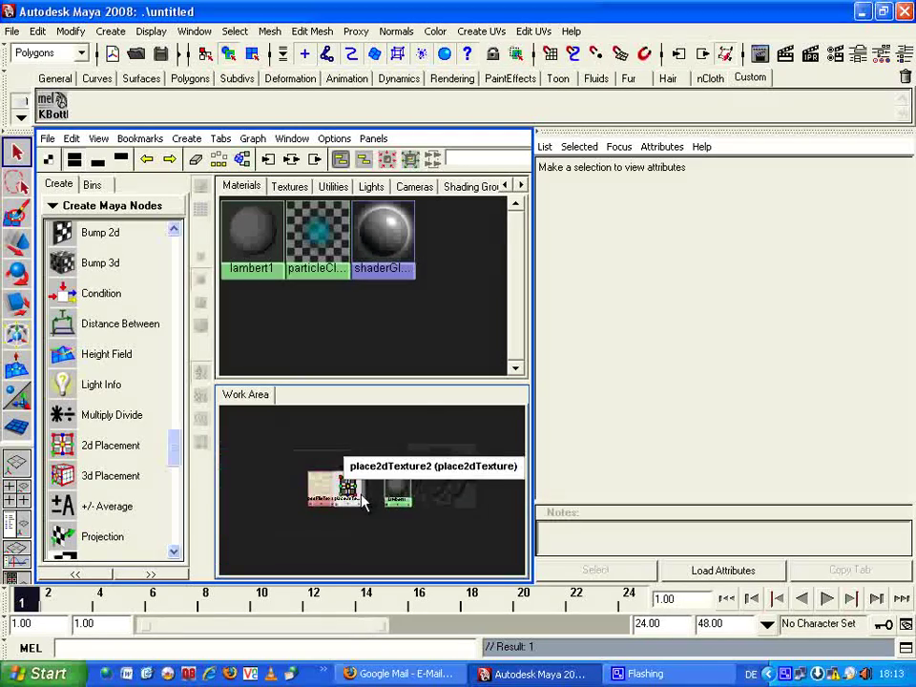
{"action": "left_click_drag", "start_coordinate": [349, 488], "coordinate": [329, 534]}
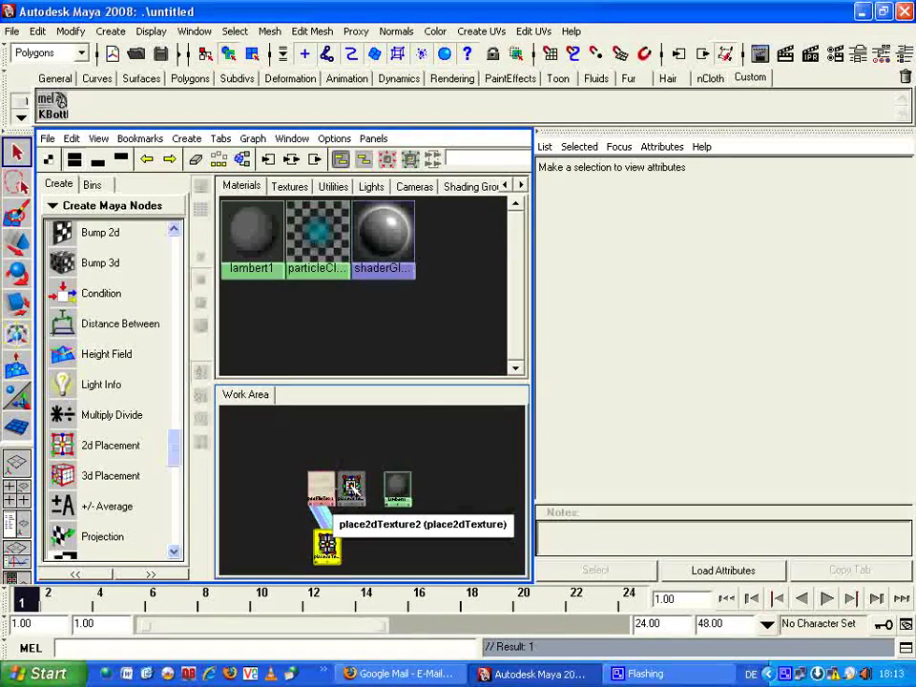
{"action": "left_click_drag", "start_coordinate": [352, 485], "coordinate": [343, 439]}
Connect psdFileTex1 to lambert1's transparency and show the persp view beside the graph
{"action": "left_click", "coordinate": [321, 487]}
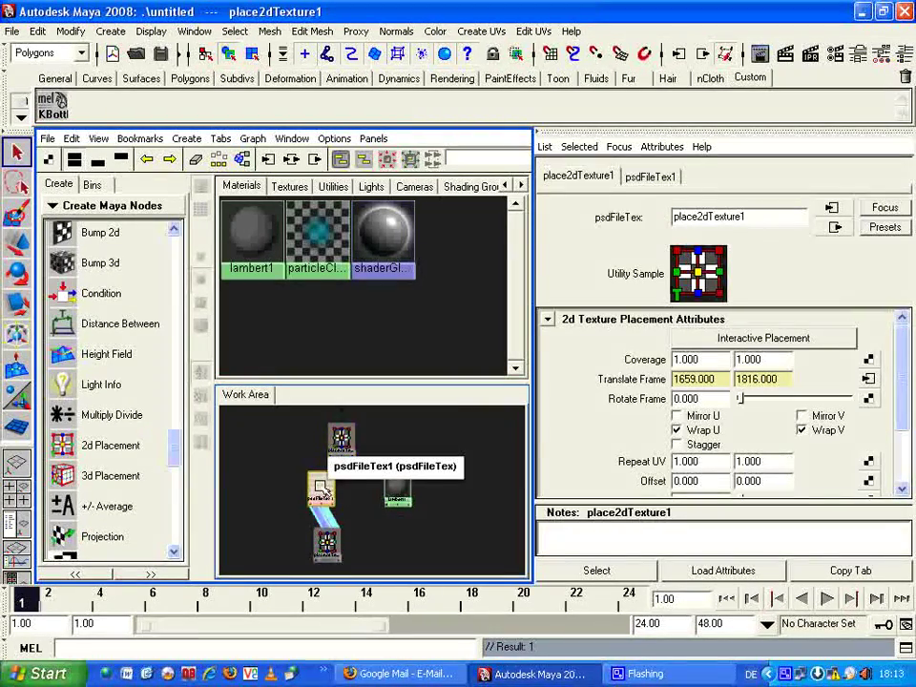
{"action": "middle_click_drag", "start_coordinate": [328, 491], "coordinate": [393, 492]}
{"action": "left_click", "coordinate": [436, 579]}
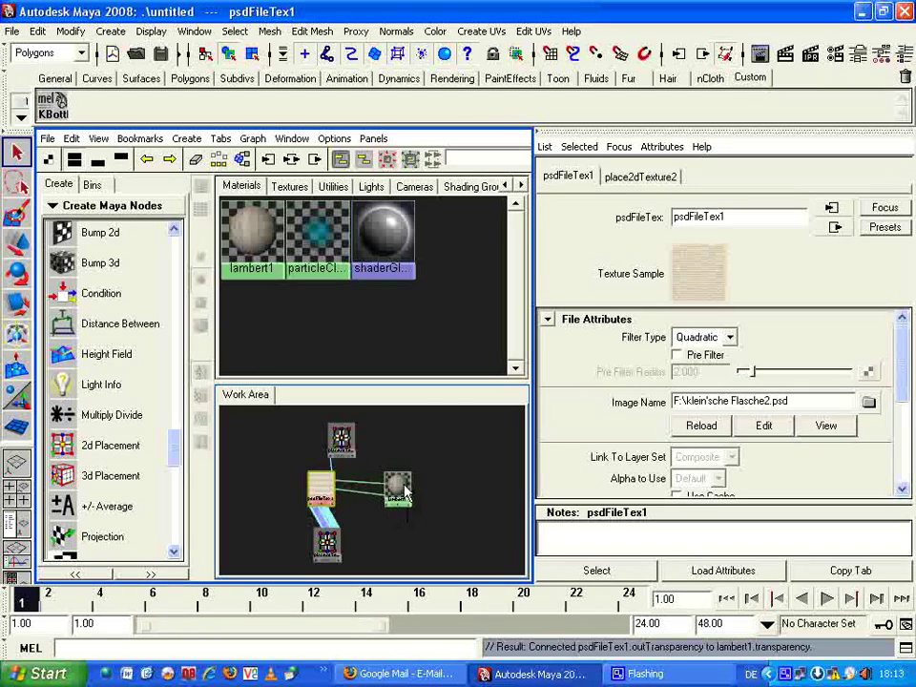
{"action": "left_click", "coordinate": [458, 441]}
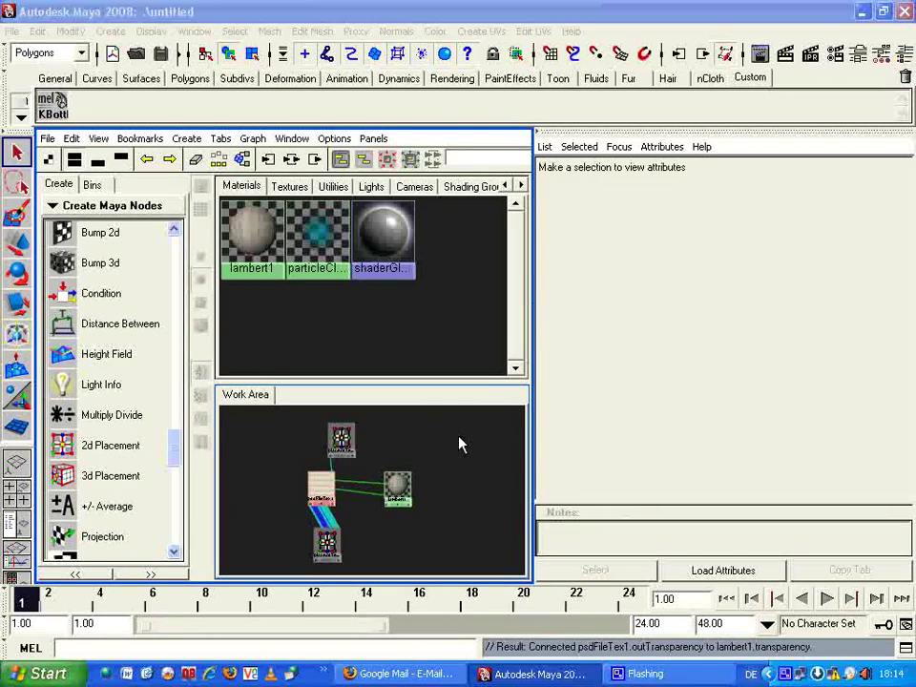
{"action": "key", "text": "space"}
In the maximized perspective view, assign the existing lambert1 material to pPlane1
{"action": "left_click", "coordinate": [429, 464]}
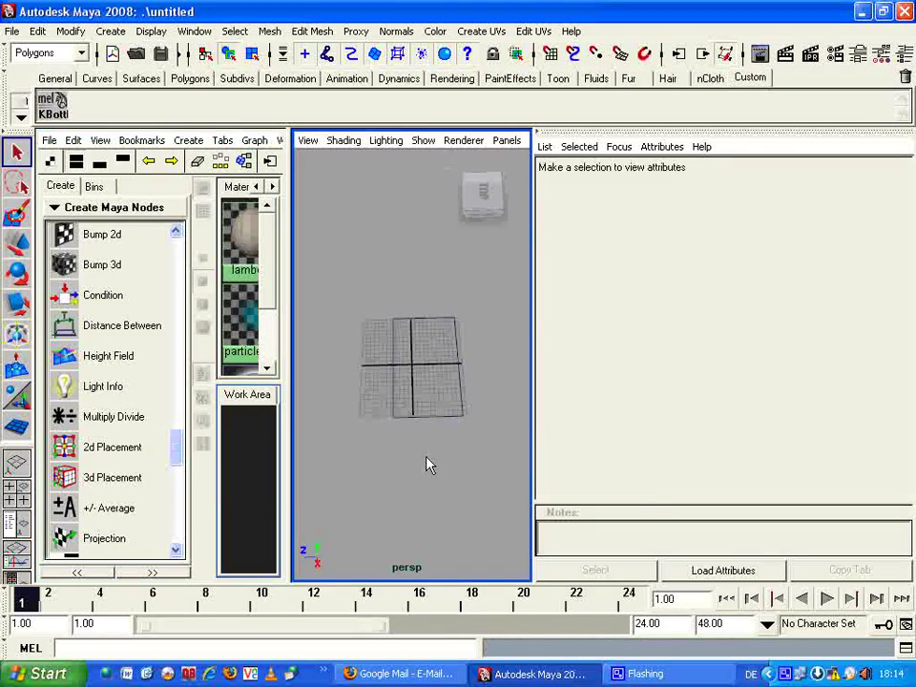
{"action": "key", "text": "space"}
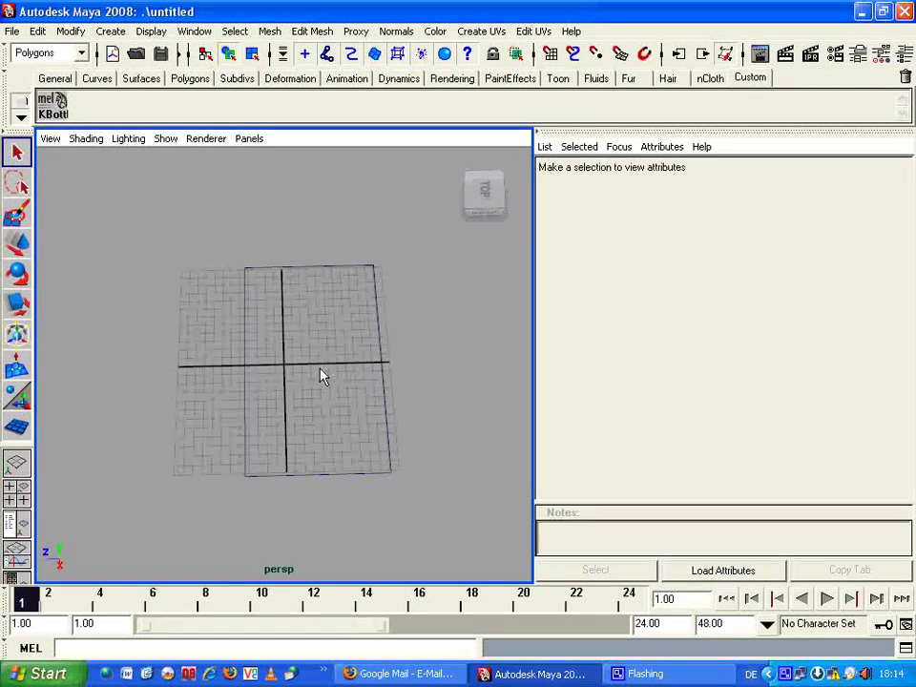
{"action": "left_click_drag", "start_coordinate": [235, 257], "coordinate": [431, 544]}
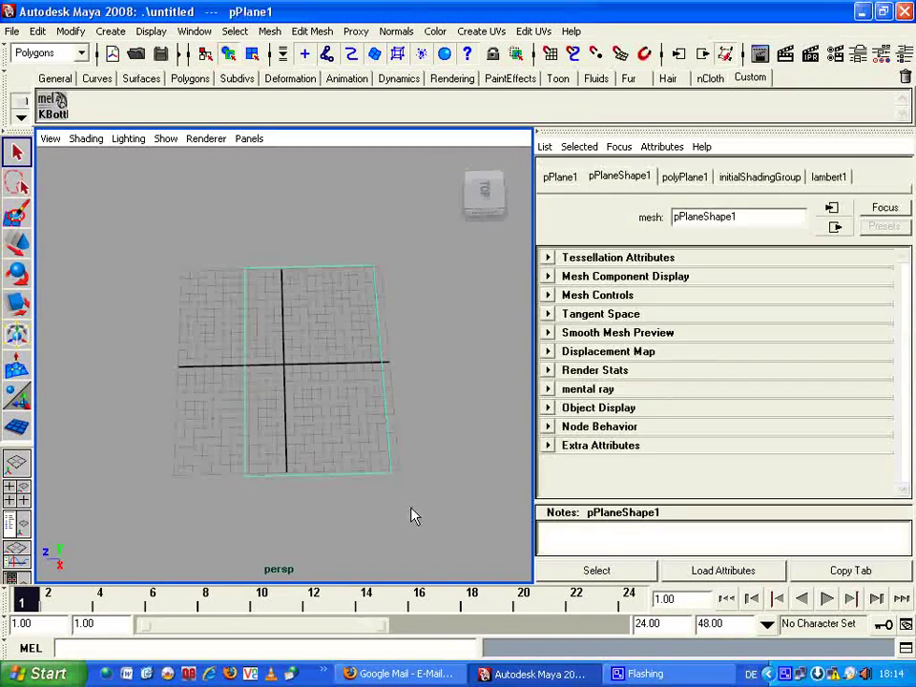
{"action": "mouse_move", "coordinate": [329, 358]}
{"action": "right_mouse_down"}
{"action": "mouse_move", "coordinate": [399, 347]}
{"action": "mouse_move", "coordinate": [336, 616]}
{"action": "right_mouse_up"}
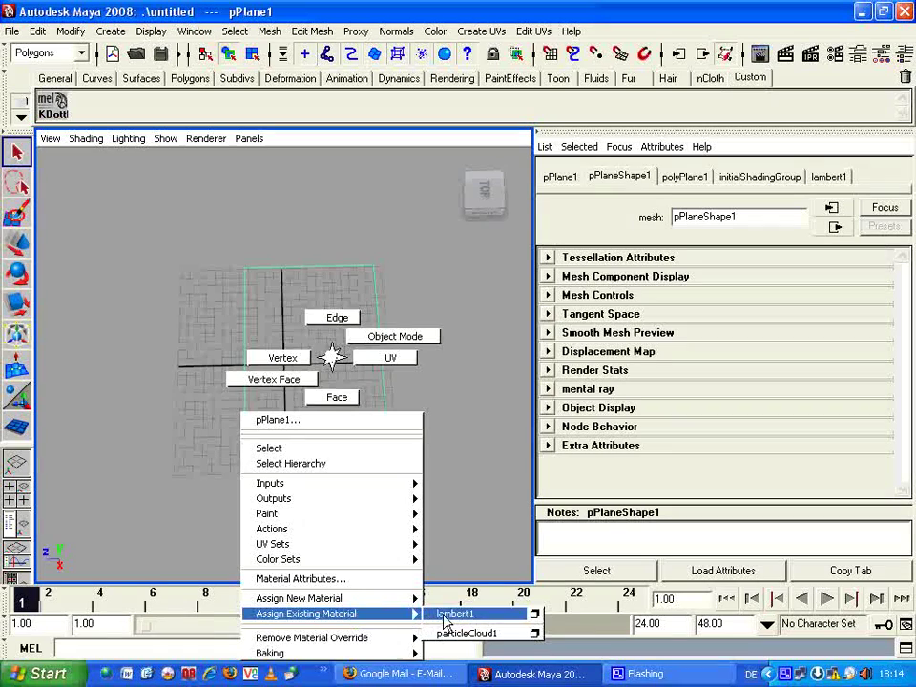
{"action": "right_click_drag", "start_coordinate": [336, 615], "coordinate": [438, 623]}
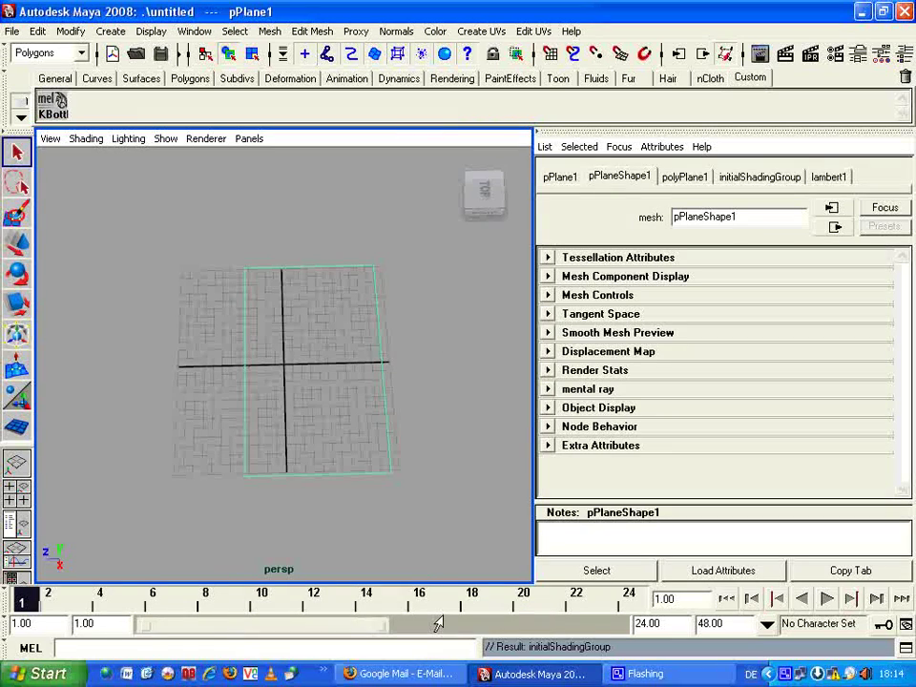
{"action": "left_click", "coordinate": [431, 462]}
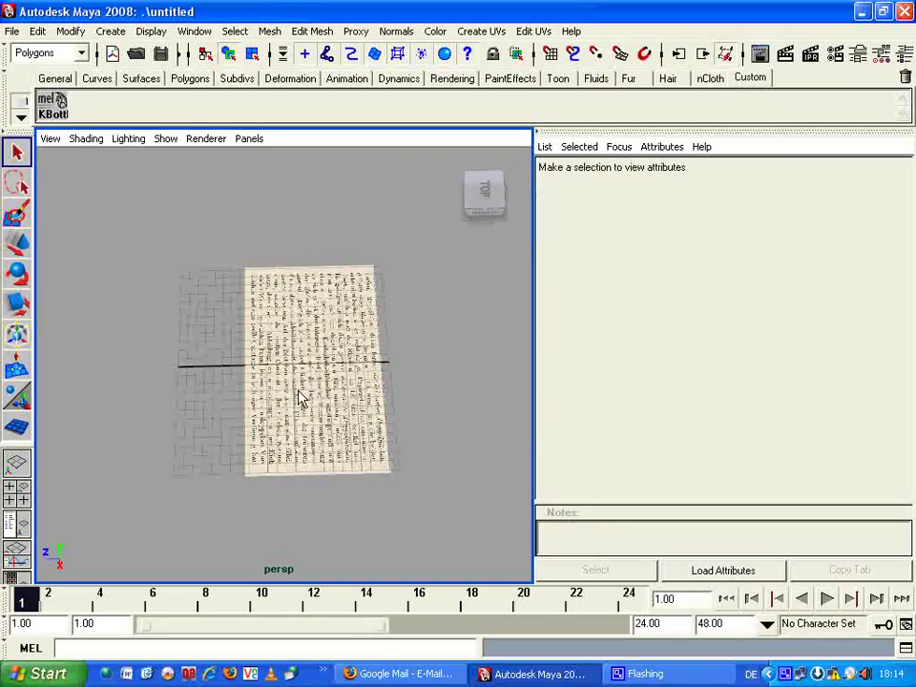
Zoom in on the plane, switch to UV component mode and select all four UVs
{"action": "left_click_drag", "start_coordinate": [299, 399], "coordinate": [482, 359], "text": "alt"}
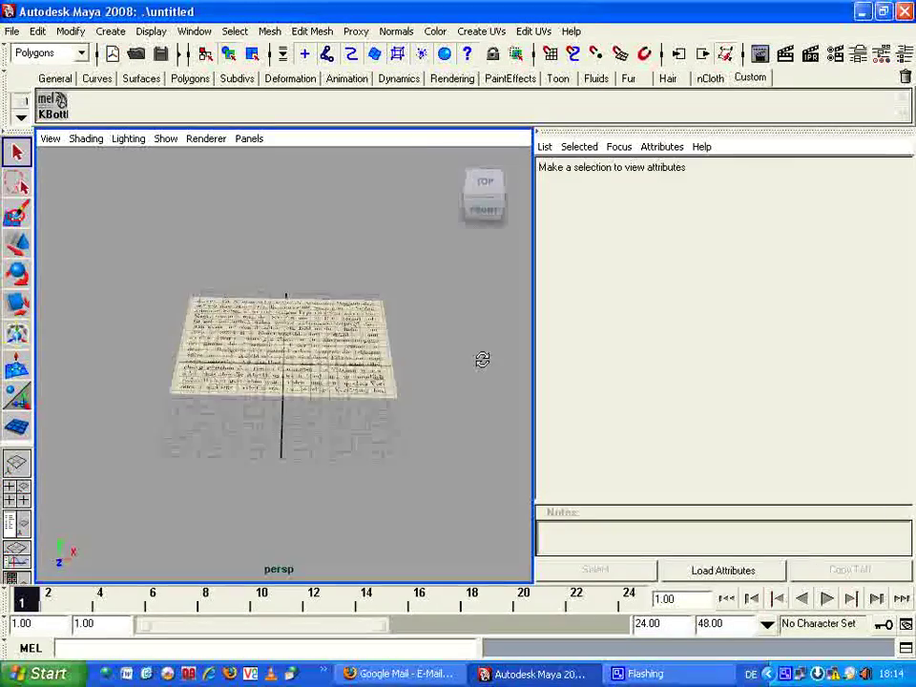
{"action": "scroll", "coordinate": [292, 360], "scroll_direction": "up", "scroll_amount": 2}
{"action": "scroll", "coordinate": [292, 360], "scroll_direction": "up", "scroll_amount": 3}
{"action": "scroll", "coordinate": [296, 332], "scroll_direction": "up", "scroll_amount": 2}
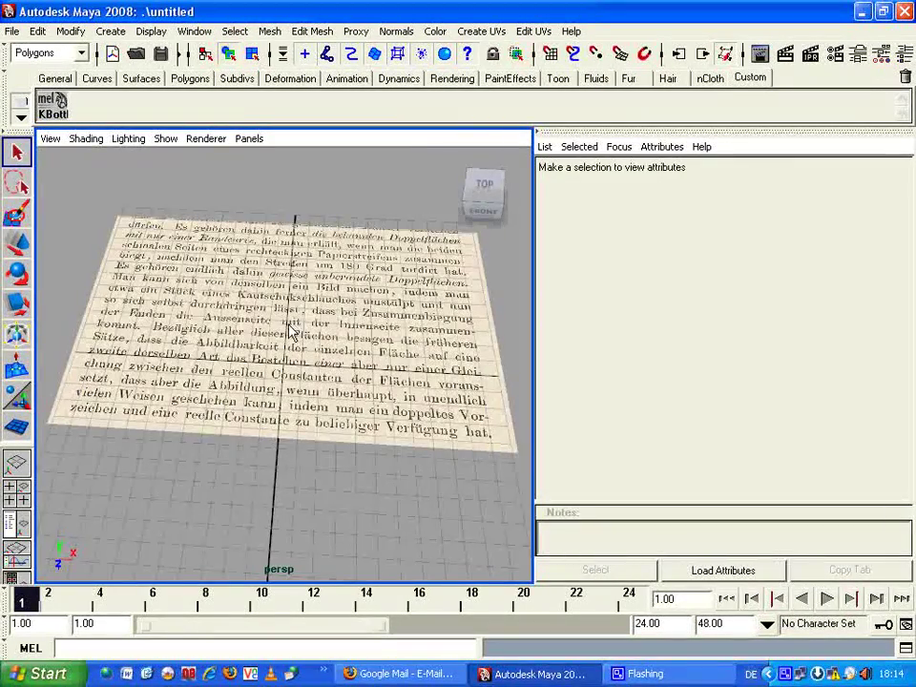
{"action": "left_click", "coordinate": [246, 253]}
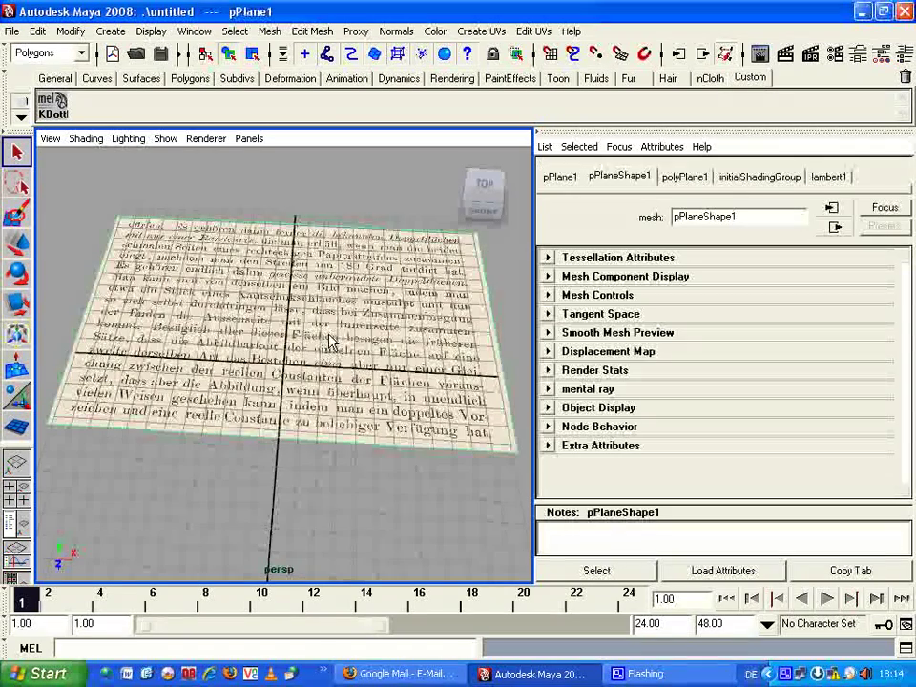
{"action": "right_click", "coordinate": [291, 306]}
{"action": "left_click", "coordinate": [334, 307]}
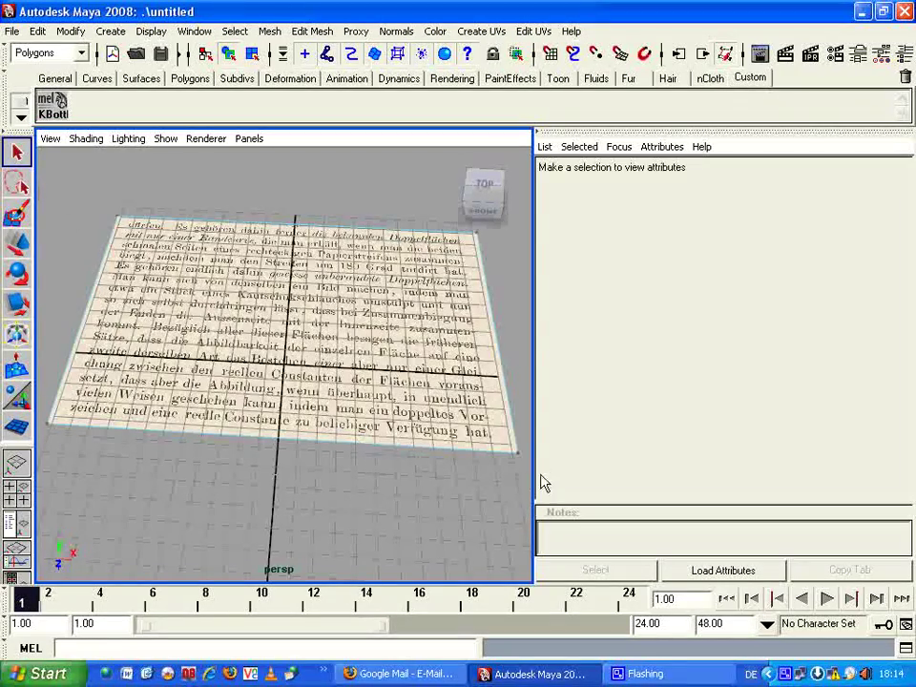
{"action": "left_click_drag", "start_coordinate": [349, 355], "coordinate": [412, 368]}
{"action": "left_click", "coordinate": [481, 30]}
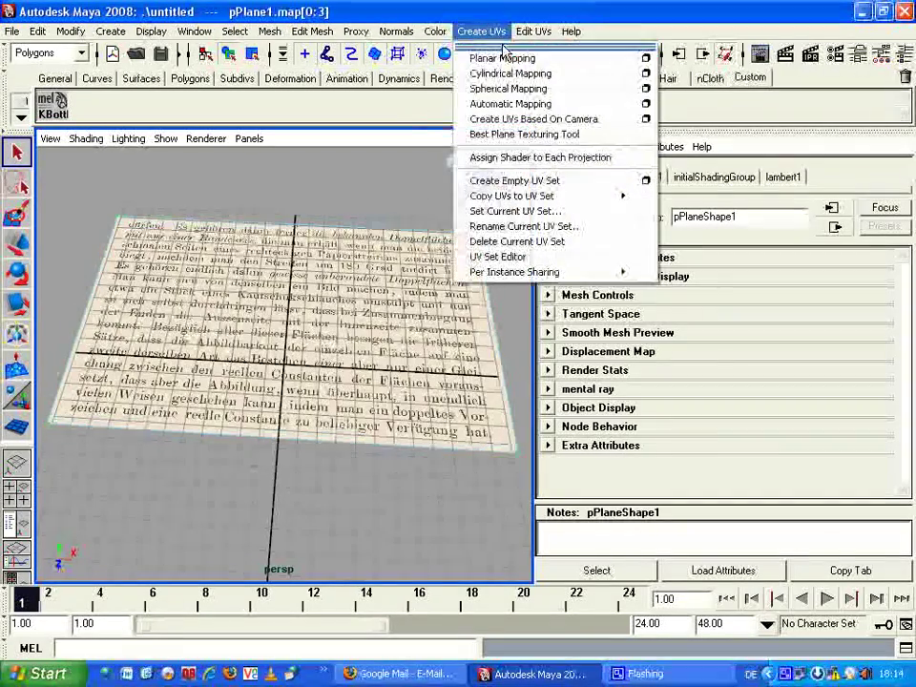
Apply Planar Mapping to the plane and open the UV Texture Editor
{"action": "left_click", "coordinate": [621, 60]}
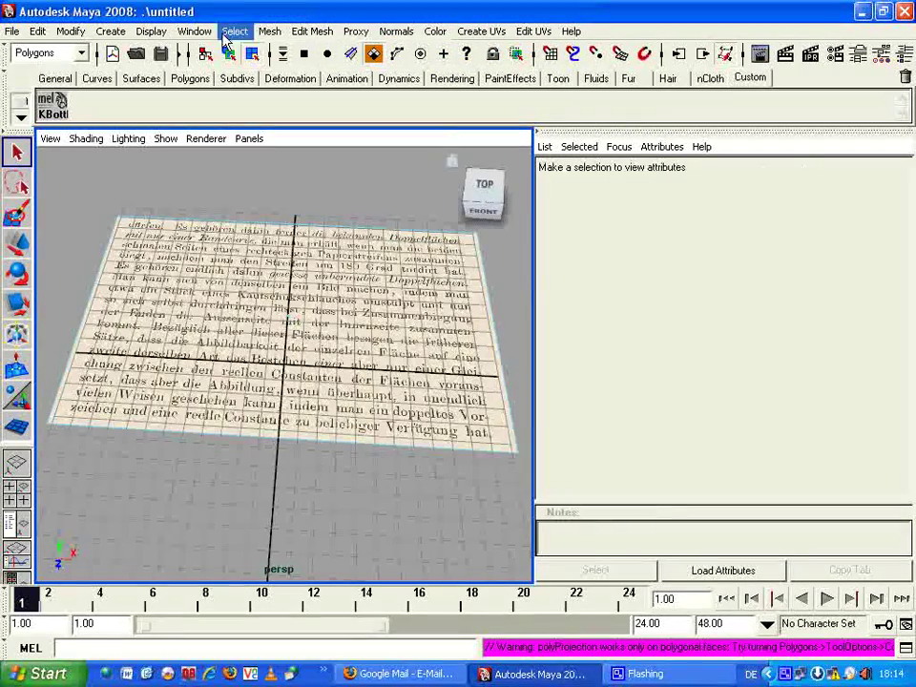
{"action": "left_click", "coordinate": [194, 31]}
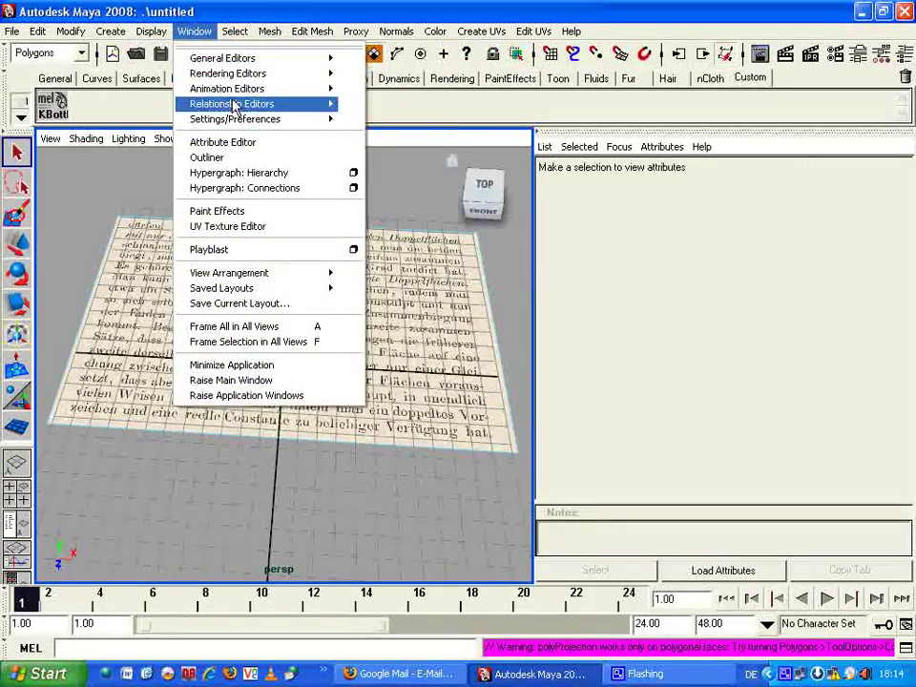
{"action": "left_click", "coordinate": [257, 229]}
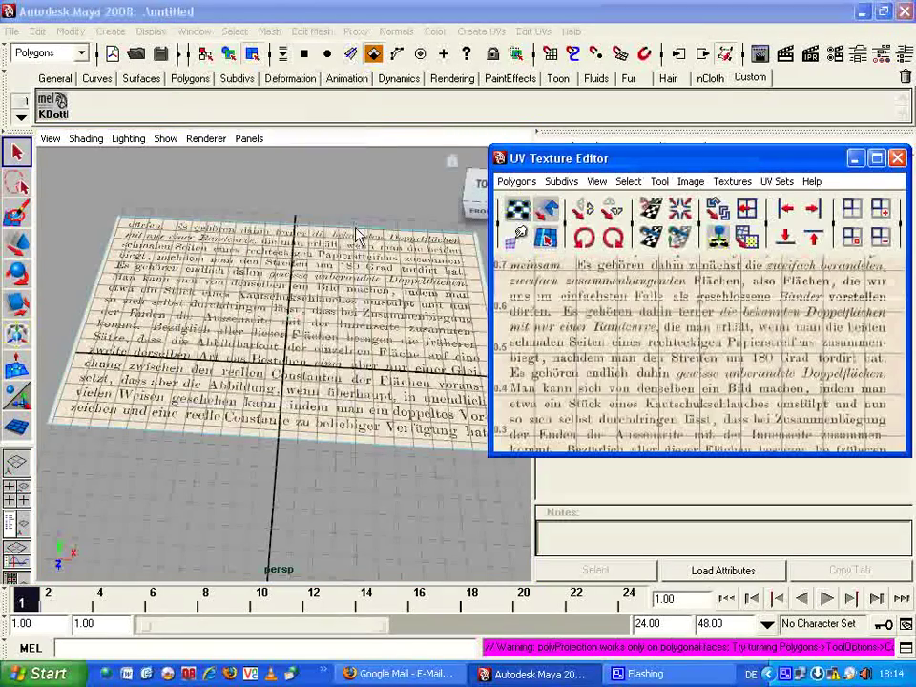
Zoom the UV Texture Editor out to the full 0–1 tile and select the plane's single face
{"action": "scroll", "coordinate": [642, 385], "scroll_direction": "down", "scroll_amount": 2}
{"action": "scroll", "coordinate": [643, 384], "scroll_direction": "down", "scroll_amount": 2}
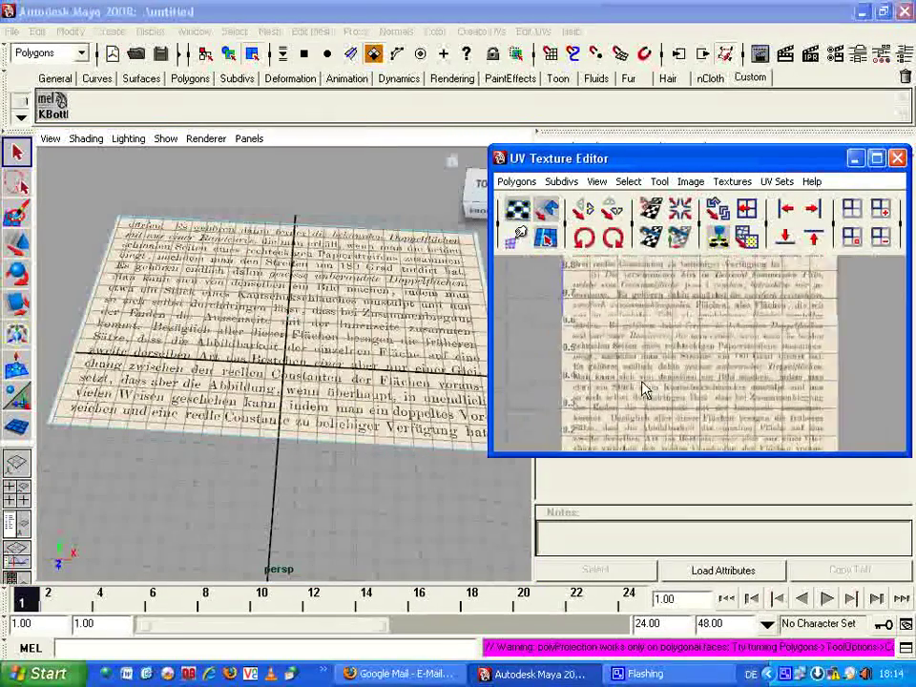
{"action": "scroll", "coordinate": [643, 384], "scroll_direction": "down", "scroll_amount": 2}
{"action": "scroll", "coordinate": [645, 389], "scroll_direction": "down", "scroll_amount": 2}
{"action": "scroll", "coordinate": [642, 386], "scroll_direction": "down", "scroll_amount": 1}
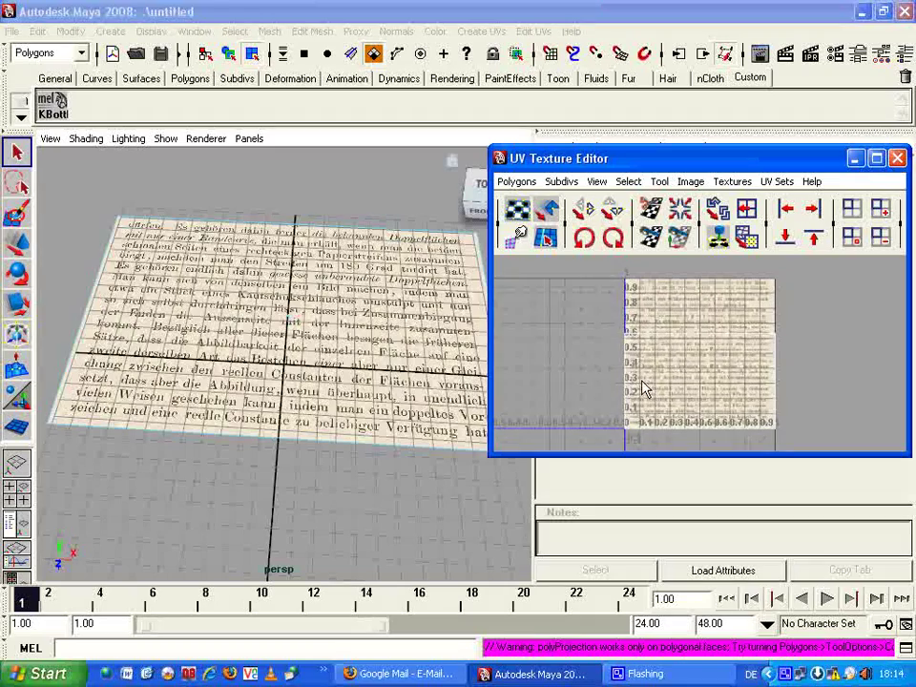
{"action": "left_click", "coordinate": [810, 443]}
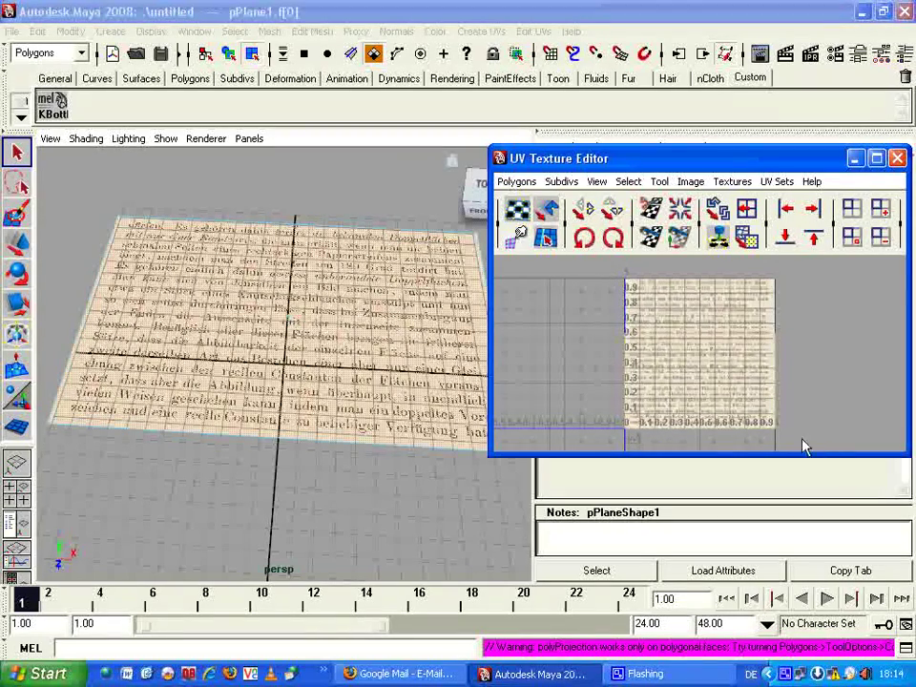
{"action": "left_click", "coordinate": [43, 196]}
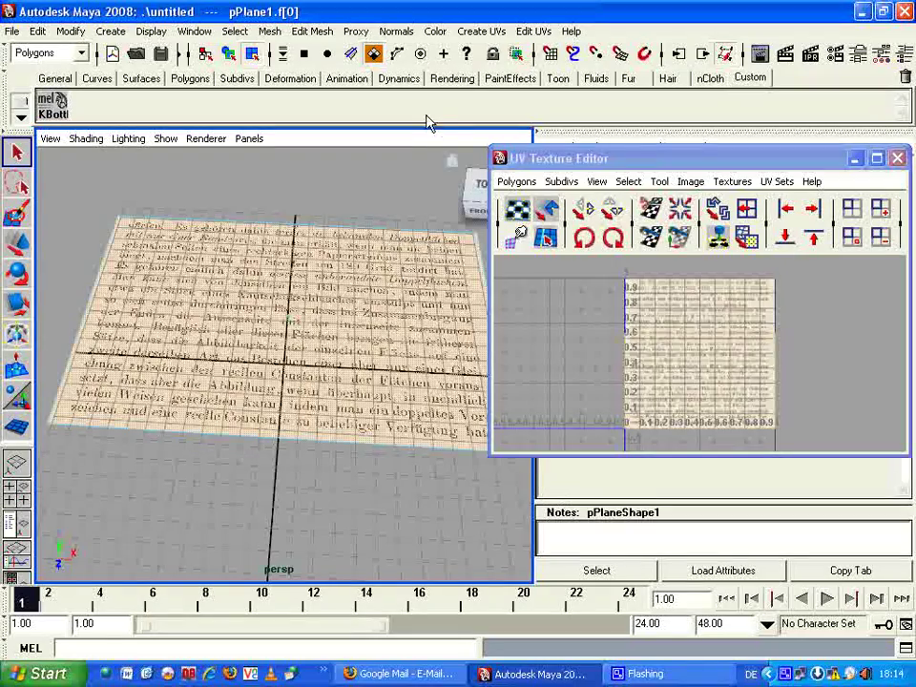
{"action": "left_click", "coordinate": [481, 31]}
Open the UV Texture Editor and reselect the plane's face to display its UV layout
{"action": "left_click", "coordinate": [496, 57]}
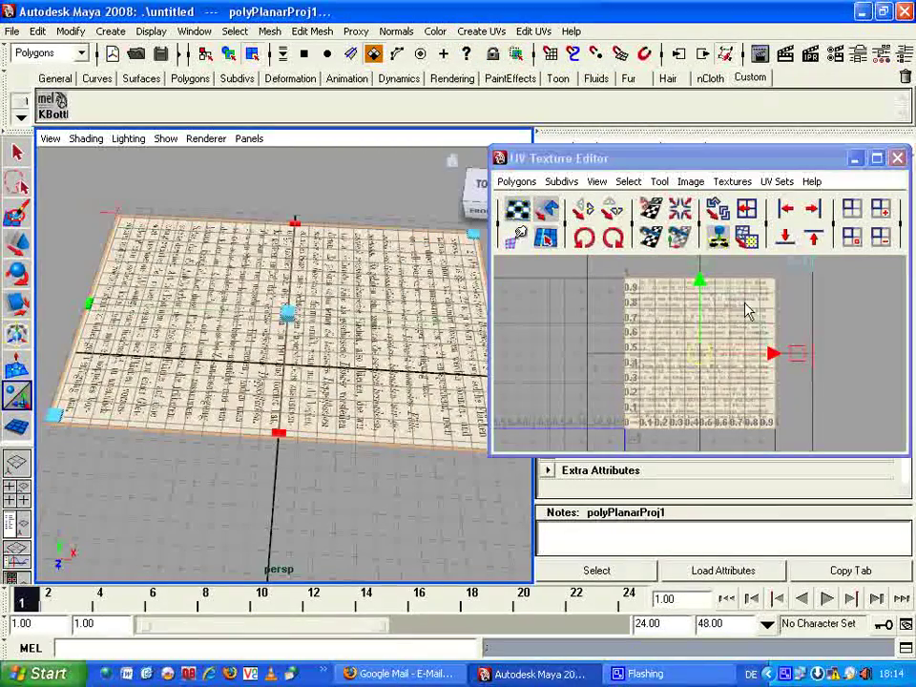
{"action": "left_click", "coordinate": [722, 376]}
{"action": "scroll", "coordinate": [721, 376], "scroll_direction": "down", "scroll_amount": 2}
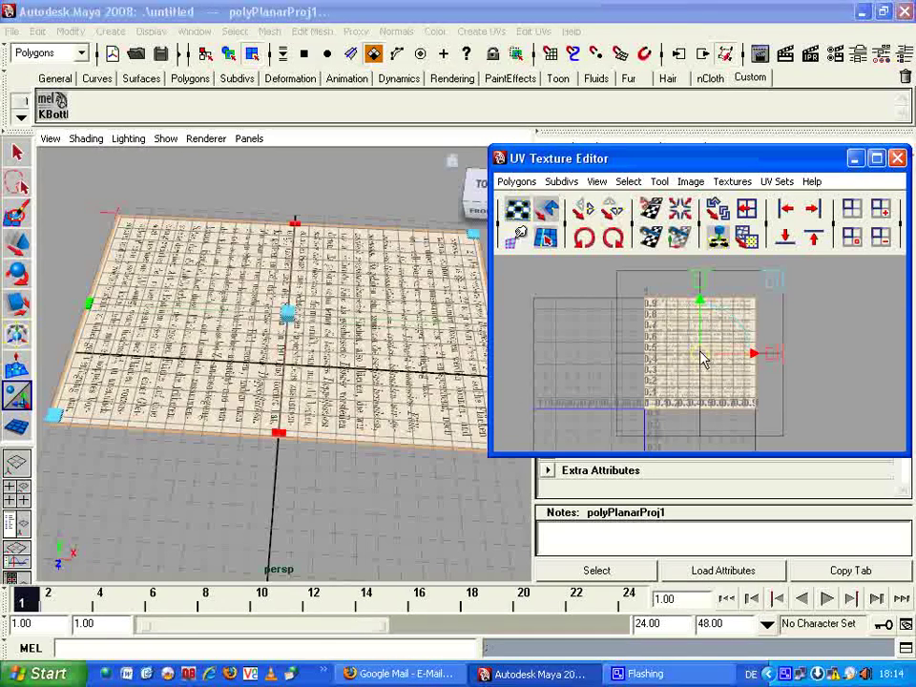
{"action": "left_click", "coordinate": [17, 243]}
{"action": "left_click", "coordinate": [735, 377]}
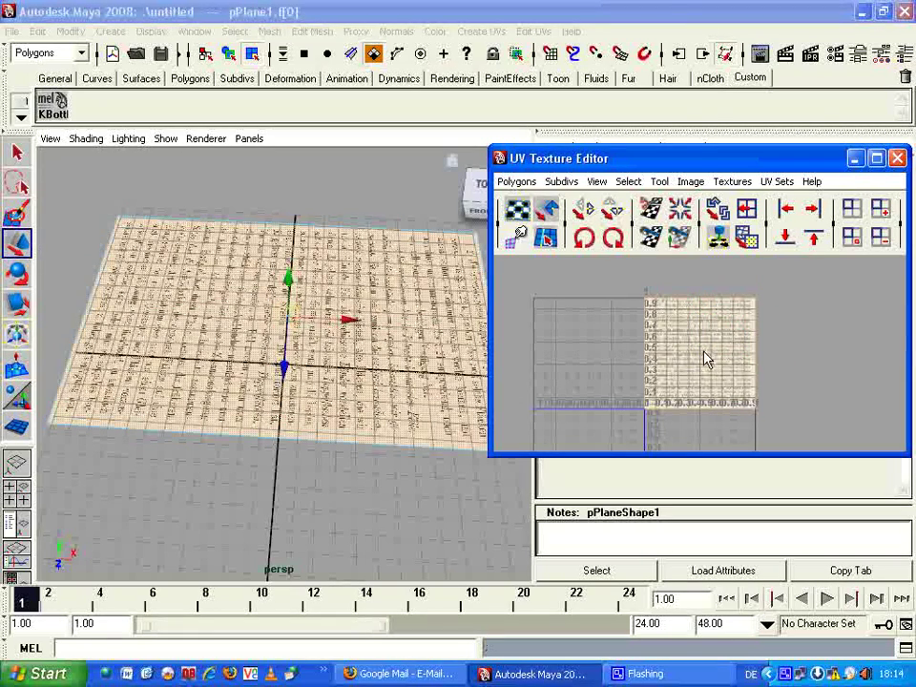
Browse the UV editor's Polygons menu without choosing, then refocus the perspective viewport
{"action": "left_click", "coordinate": [281, 369]}
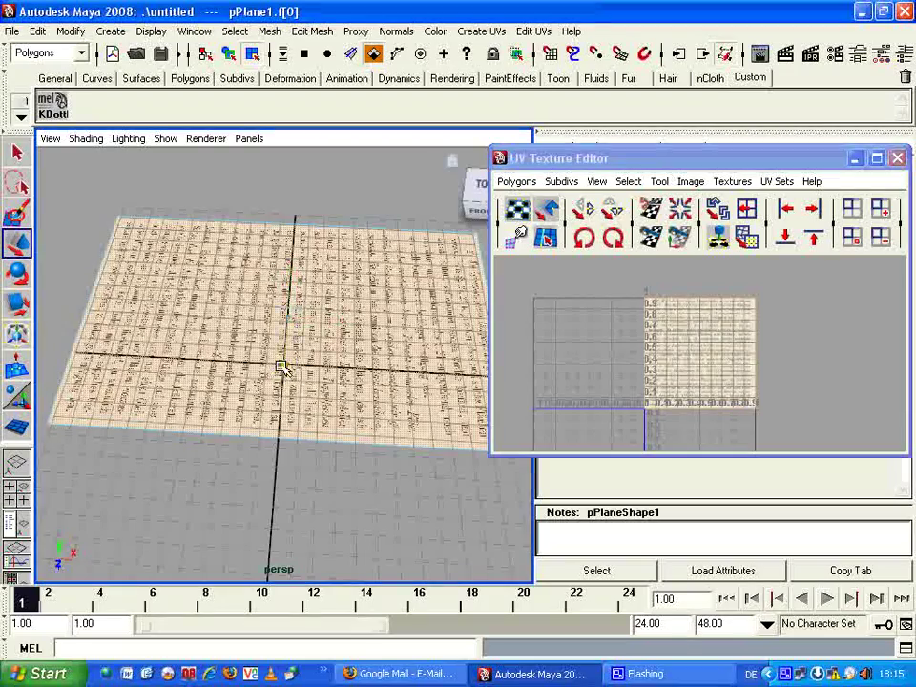
{"action": "left_click", "coordinate": [634, 286]}
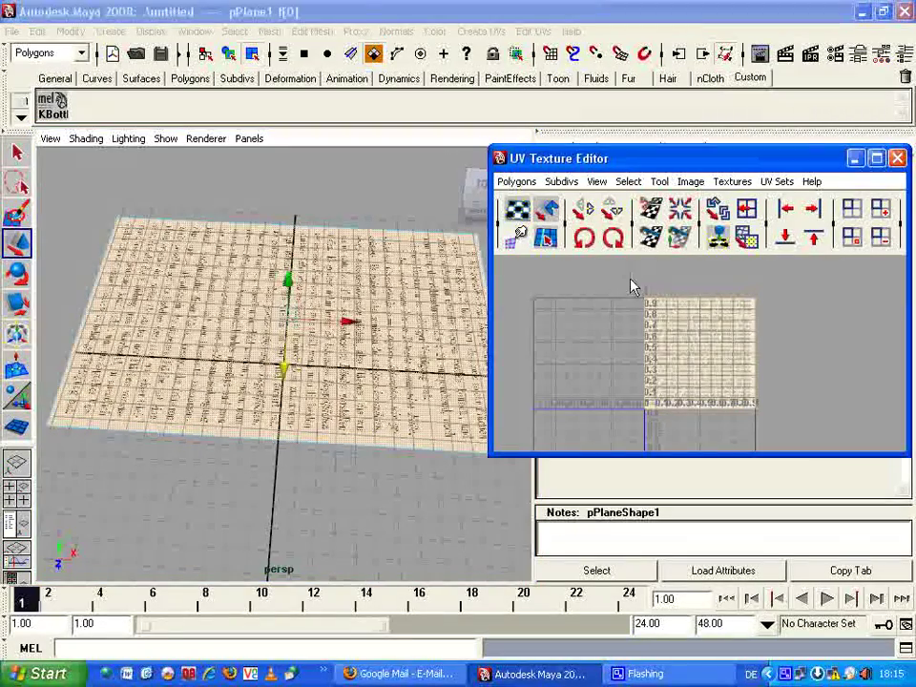
{"action": "left_click", "coordinate": [514, 184]}
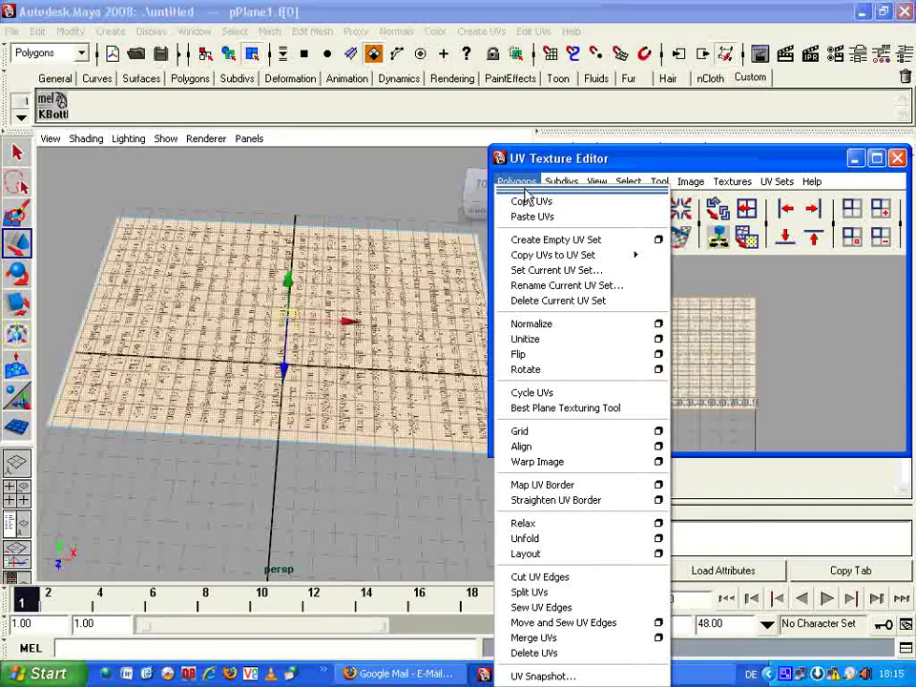
{"action": "left_click", "coordinate": [527, 200]}
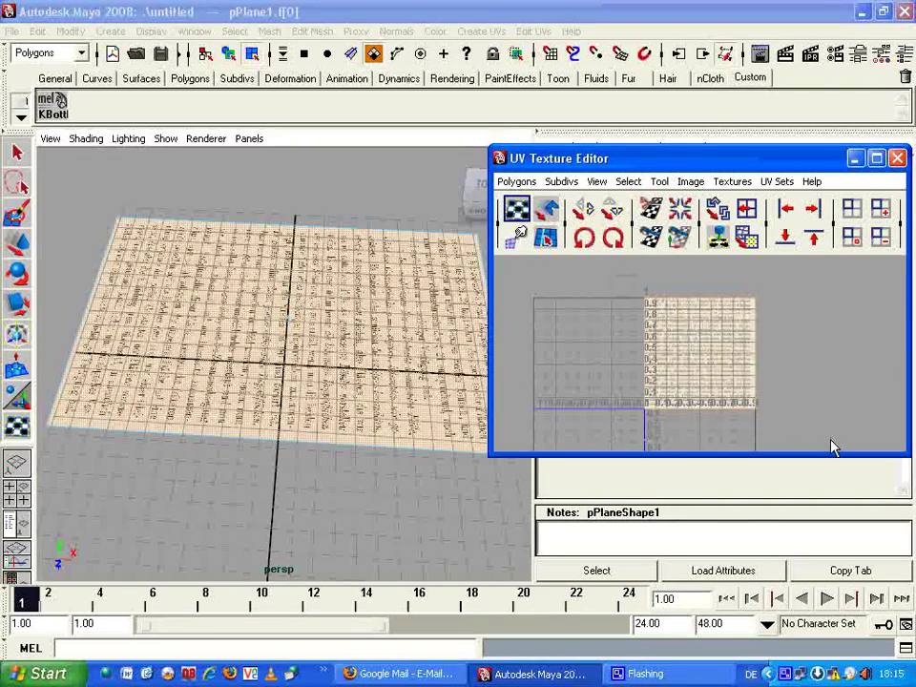
{"action": "left_click", "coordinate": [162, 315]}
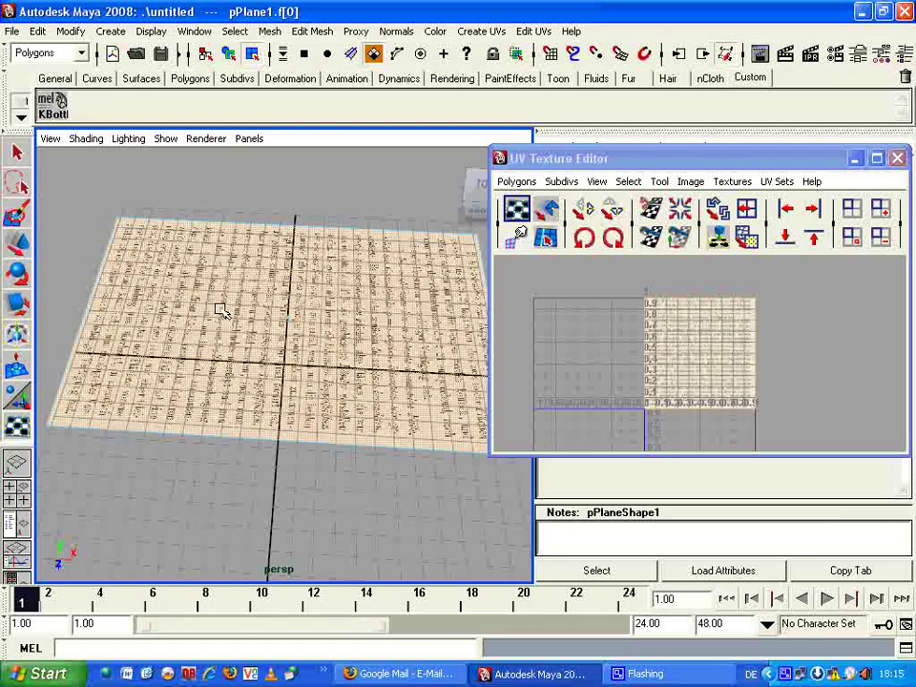
Convert the plane selection to UVs, drag them upward to preview the shift, then undo
{"action": "right_click_drag", "start_coordinate": [220, 308], "coordinate": [281, 286]}
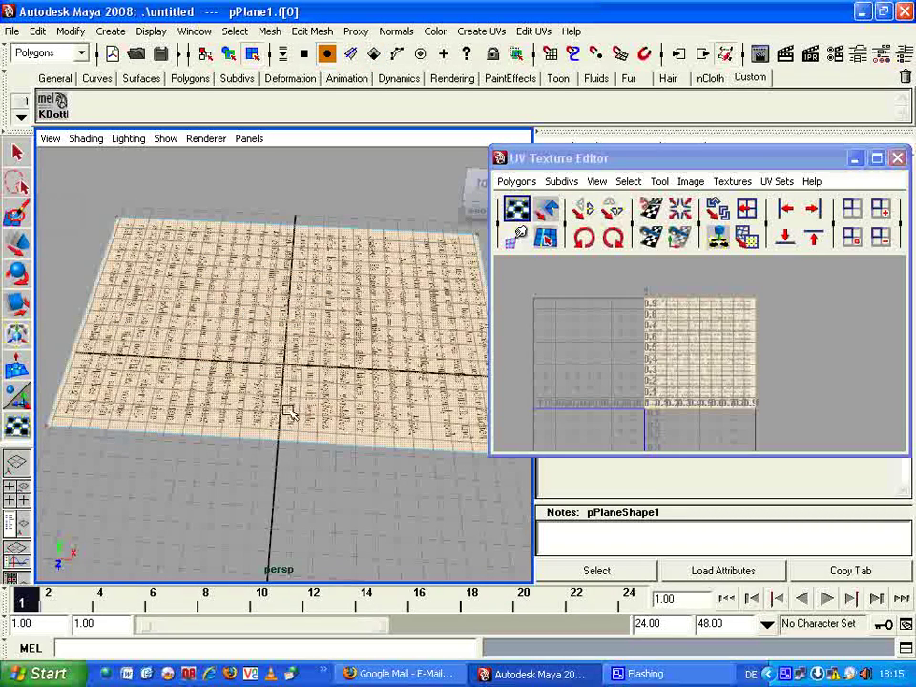
{"action": "key", "text": "ctrl+F12"}
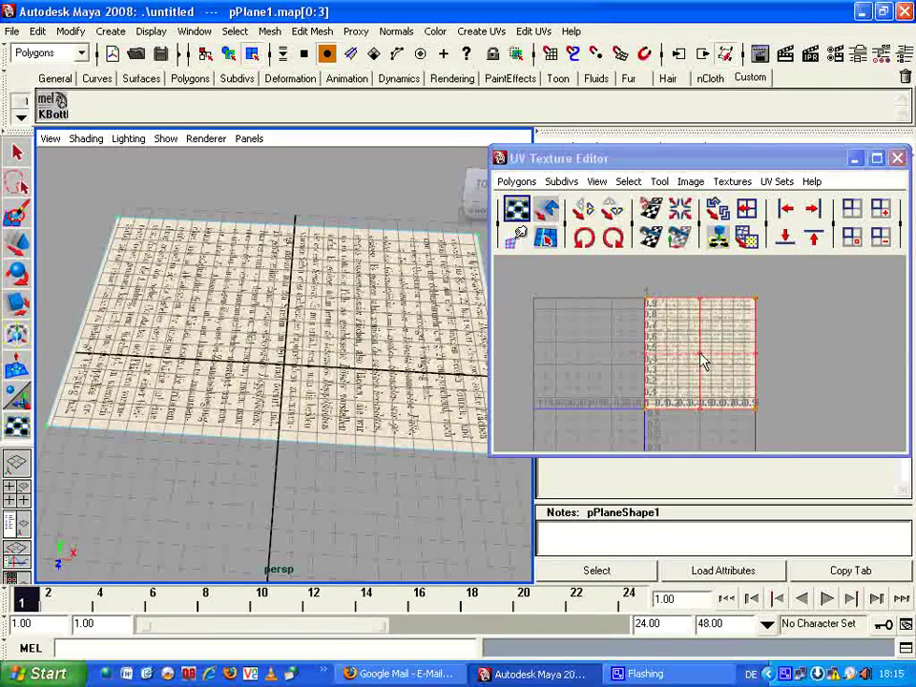
{"action": "left_click", "coordinate": [18, 242]}
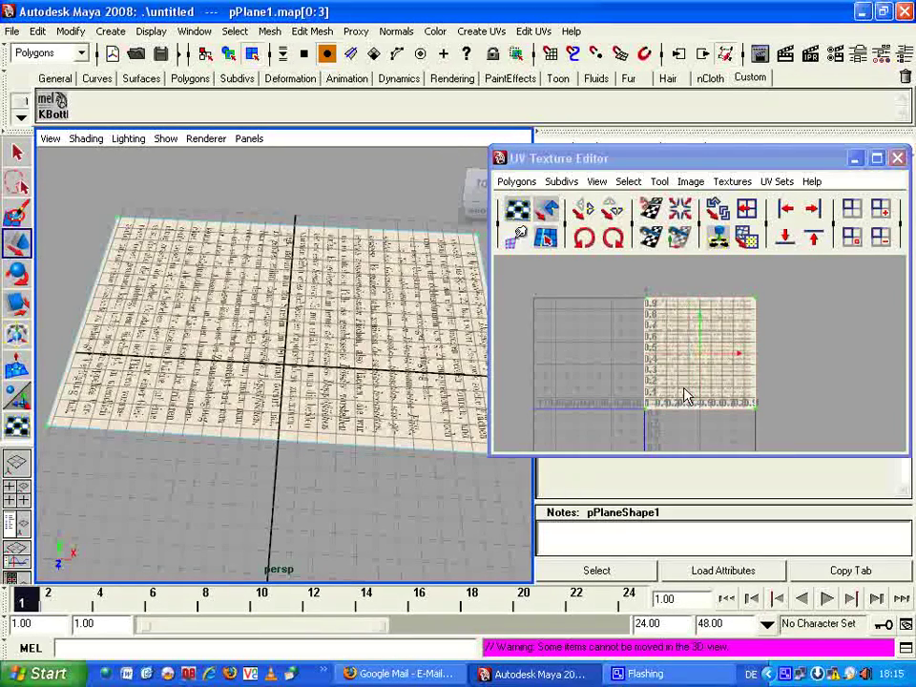
{"action": "left_click_drag", "start_coordinate": [702, 319], "coordinate": [701, 296]}
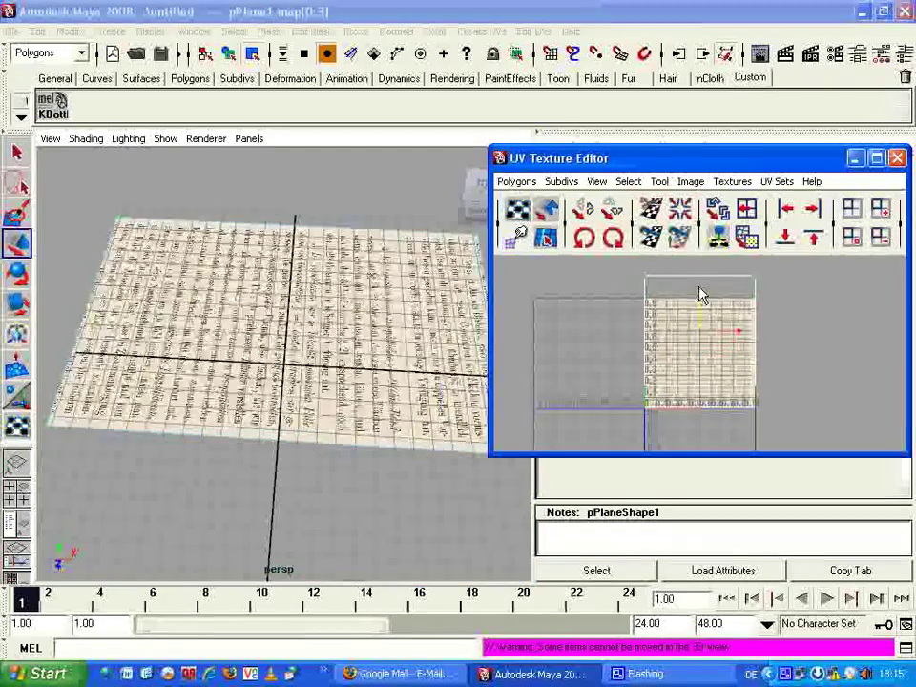
{"action": "key", "text": "ctrl+z"}
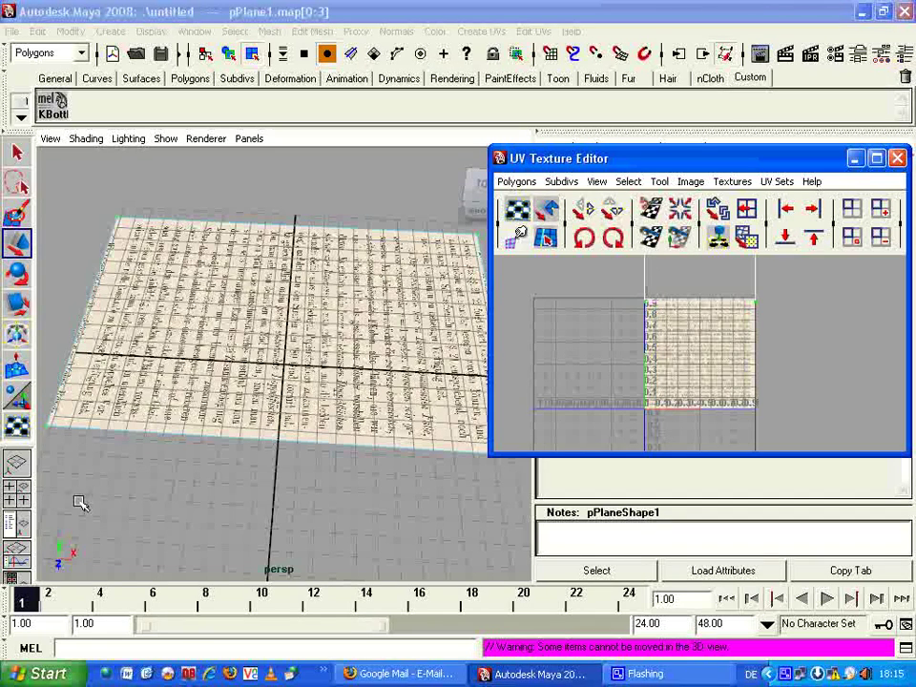
Switch to the Hypershade/Persp layout, maximise the Hypershade and minimise the UV Texture Editor
{"action": "left_click", "coordinate": [250, 140]}
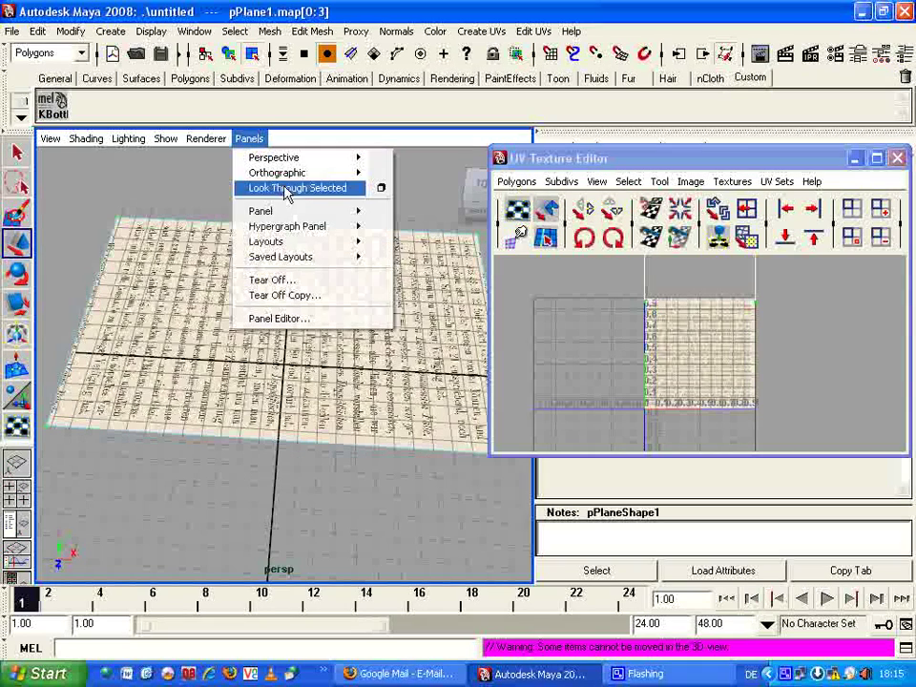
{"action": "mouse_move", "coordinate": [280, 257]}
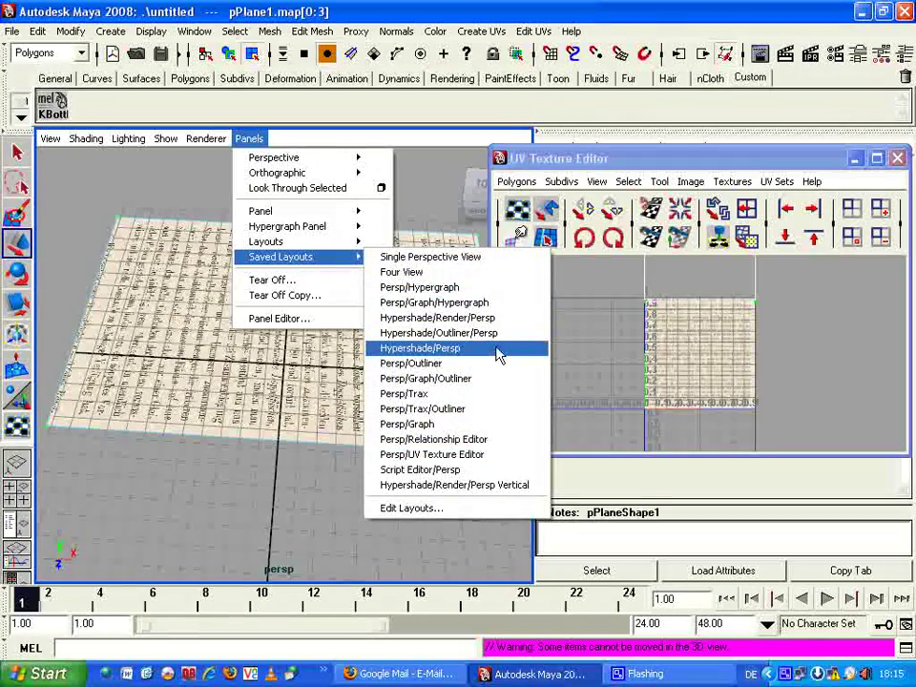
{"action": "left_click", "coordinate": [495, 349]}
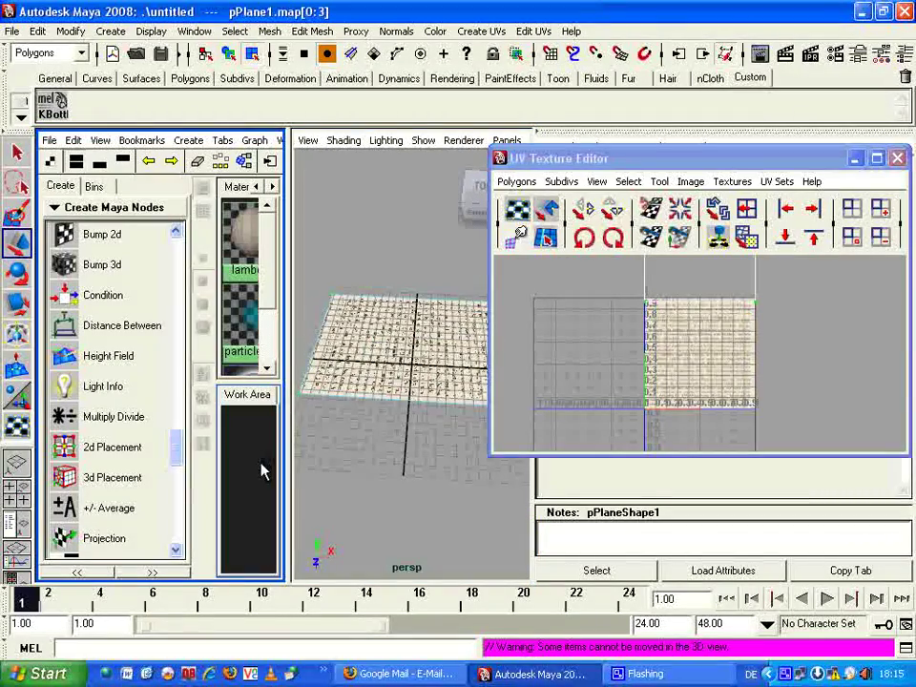
{"action": "key", "text": "space"}
{"action": "left_click", "coordinate": [856, 159]}
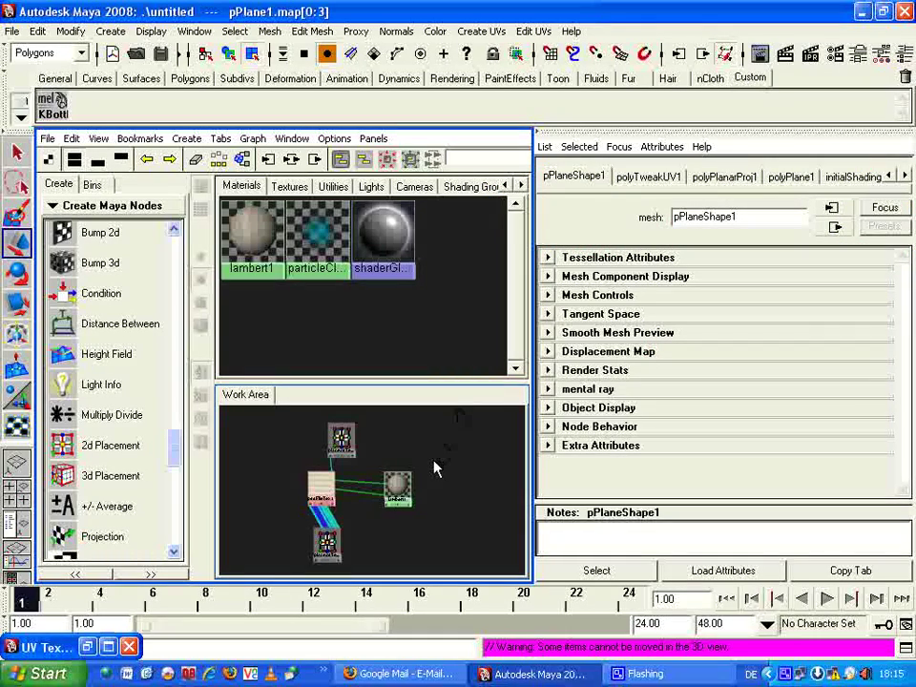
Select the place2dTexture2 placement node in the Hypershade
{"action": "left_click", "coordinate": [434, 468]}
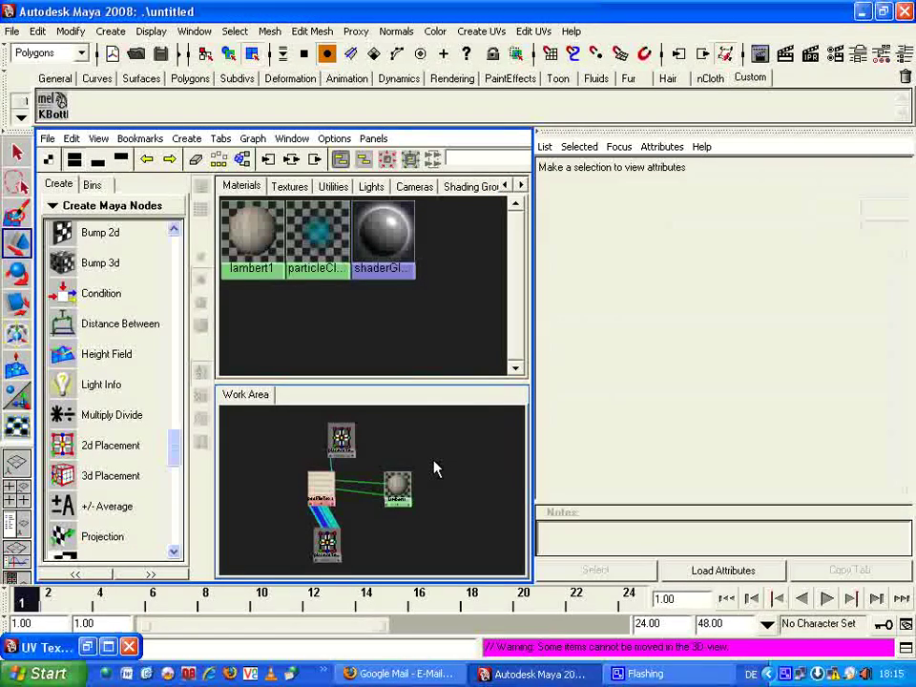
{"action": "left_click", "coordinate": [341, 439]}
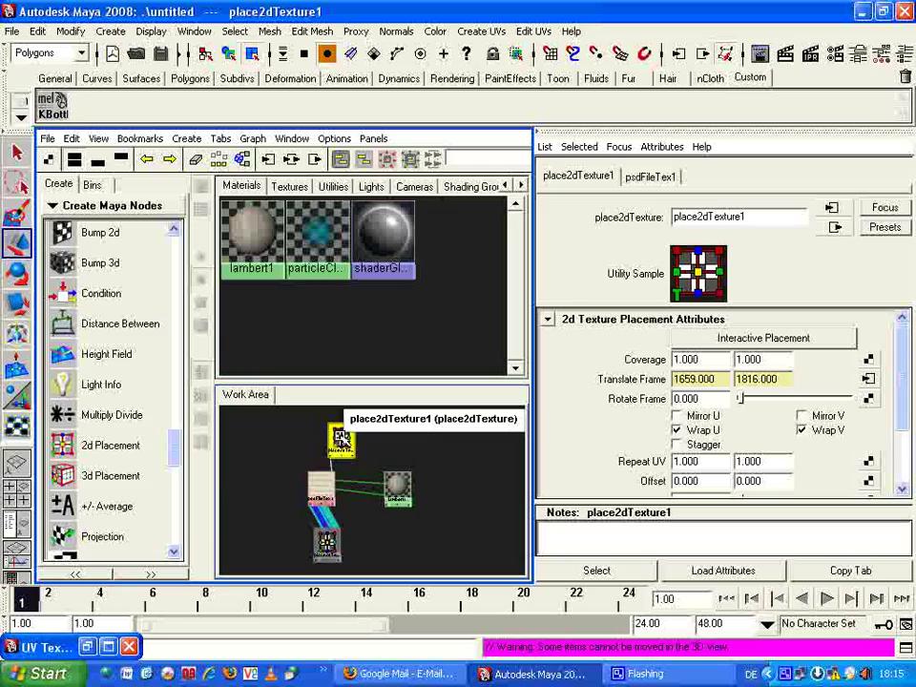
{"action": "left_click", "coordinate": [327, 542]}
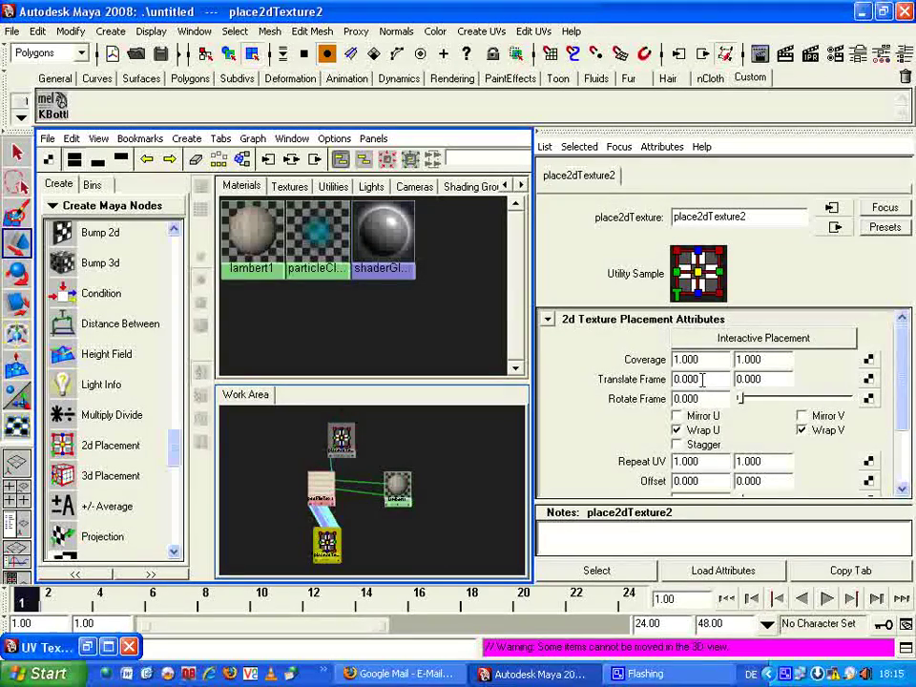
Set keys on Translate Frame U and V at 0.000 on frame 1
{"action": "right_click", "coordinate": [641, 382]}
{"action": "left_click", "coordinate": [666, 405]}
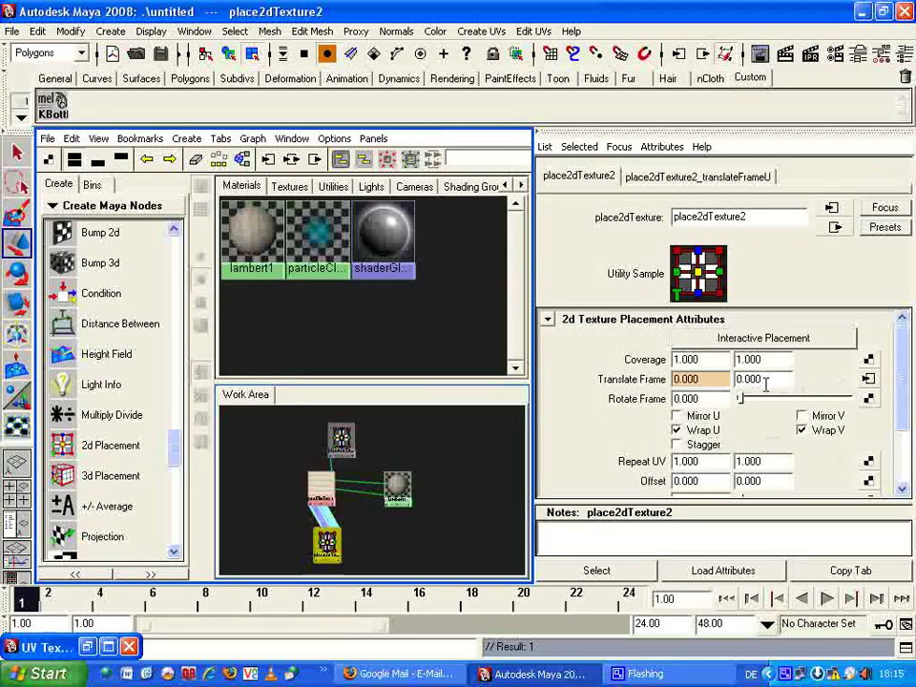
{"action": "right_click", "coordinate": [765, 385]}
{"action": "left_click", "coordinate": [764, 403]}
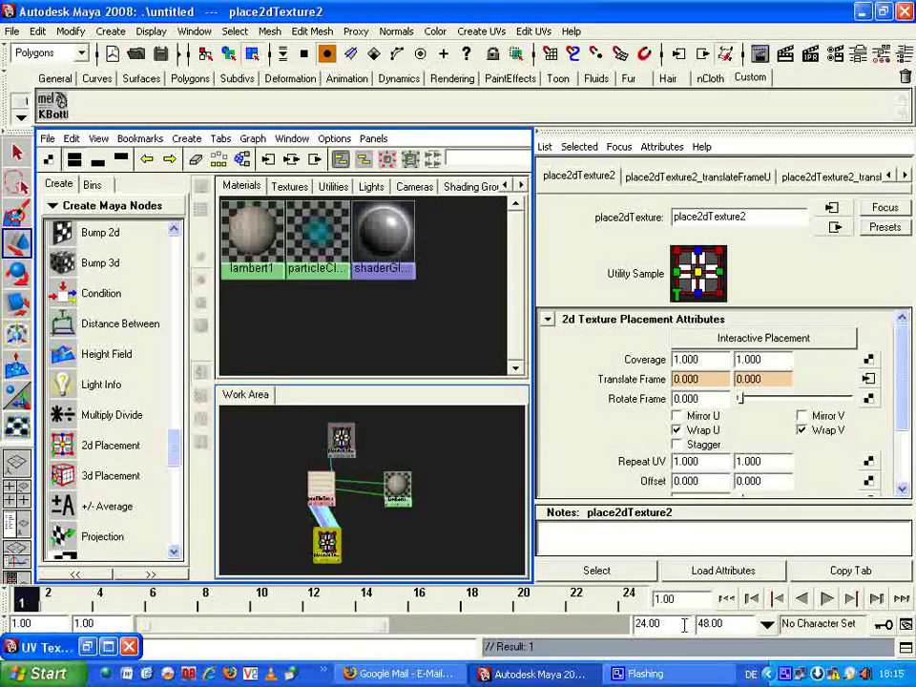
{"action": "left_click_drag", "start_coordinate": [679, 623], "coordinate": [604, 622]}
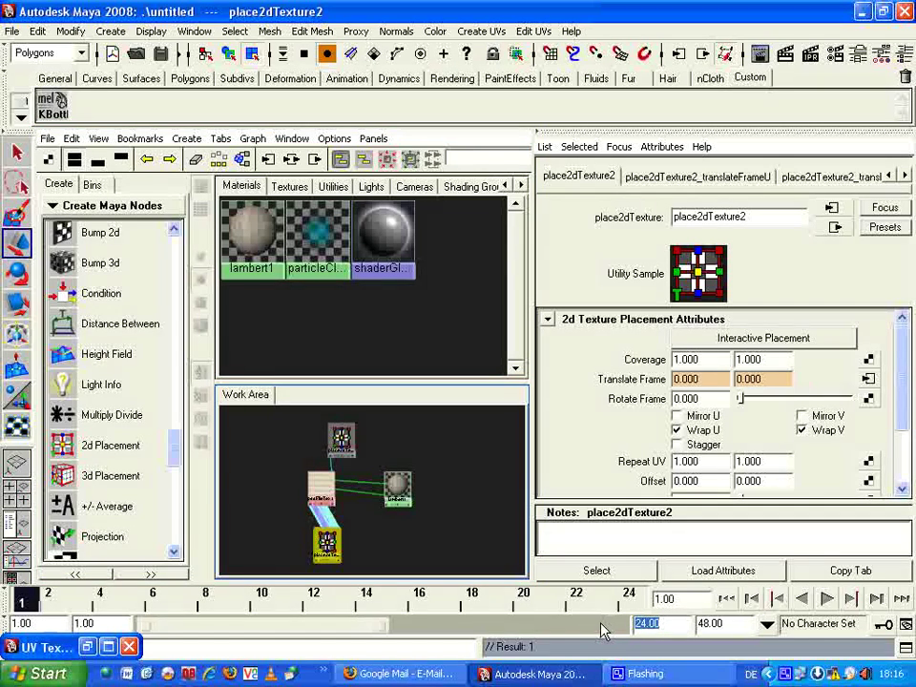
Set the playback end to 100 and key Translate Frame V at 1.000 on frame 99
{"action": "type", "text": "100"}
{"action": "key", "text": "Return"}
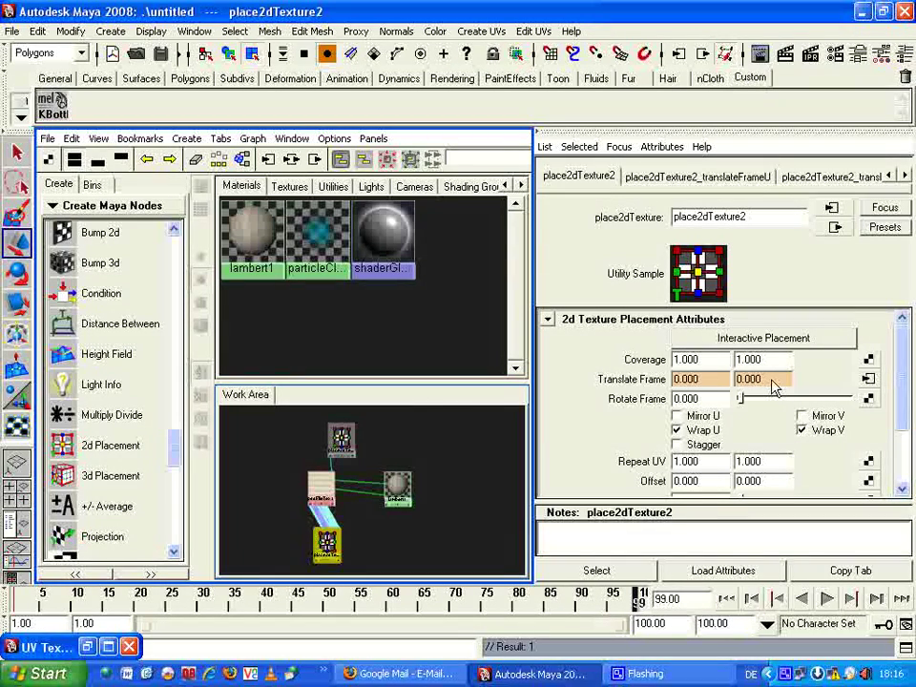
{"action": "left_click_drag", "start_coordinate": [773, 382], "coordinate": [730, 380]}
{"action": "type", "text": "1.000"}
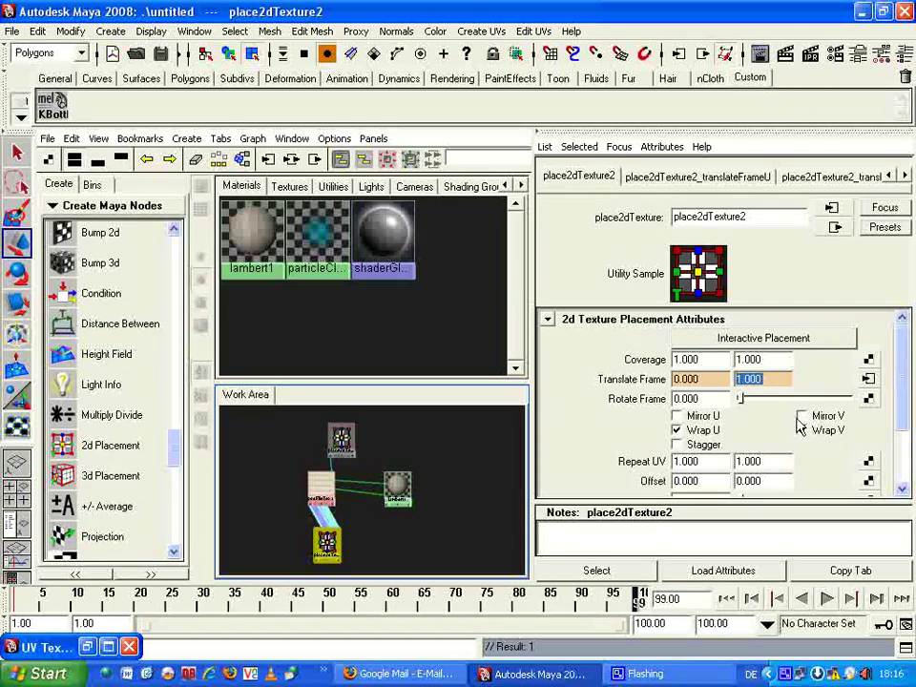
{"action": "mouse_move", "coordinate": [749, 380]}
{"action": "right_mouse_down"}
{"action": "mouse_move", "coordinate": [722, 379]}
{"action": "mouse_move", "coordinate": [480, 450]}
{"action": "right_mouse_up"}
{"action": "left_click", "coordinate": [720, 379]}
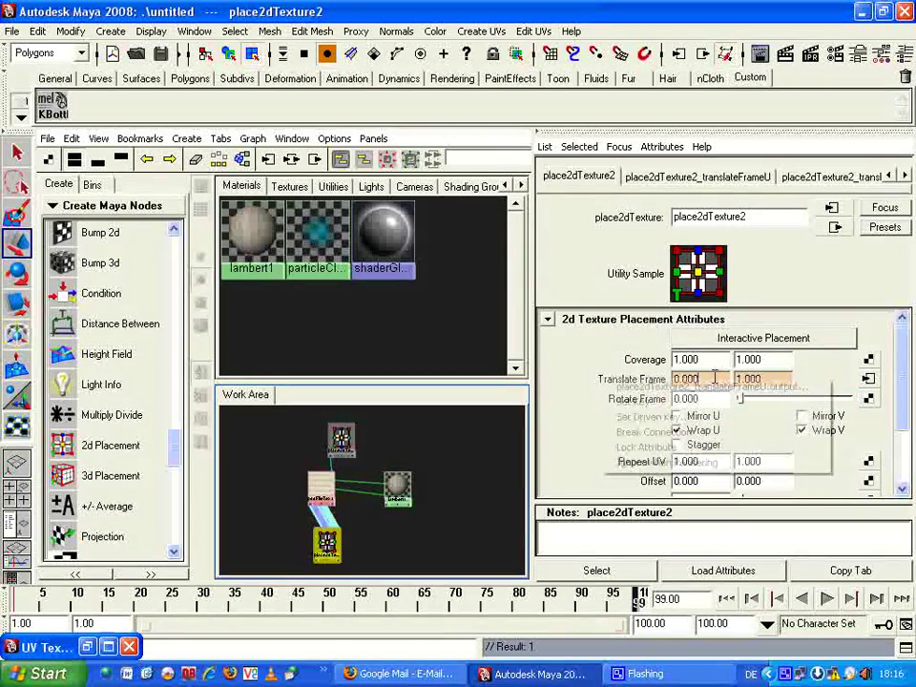
{"action": "left_click", "coordinate": [472, 449]}
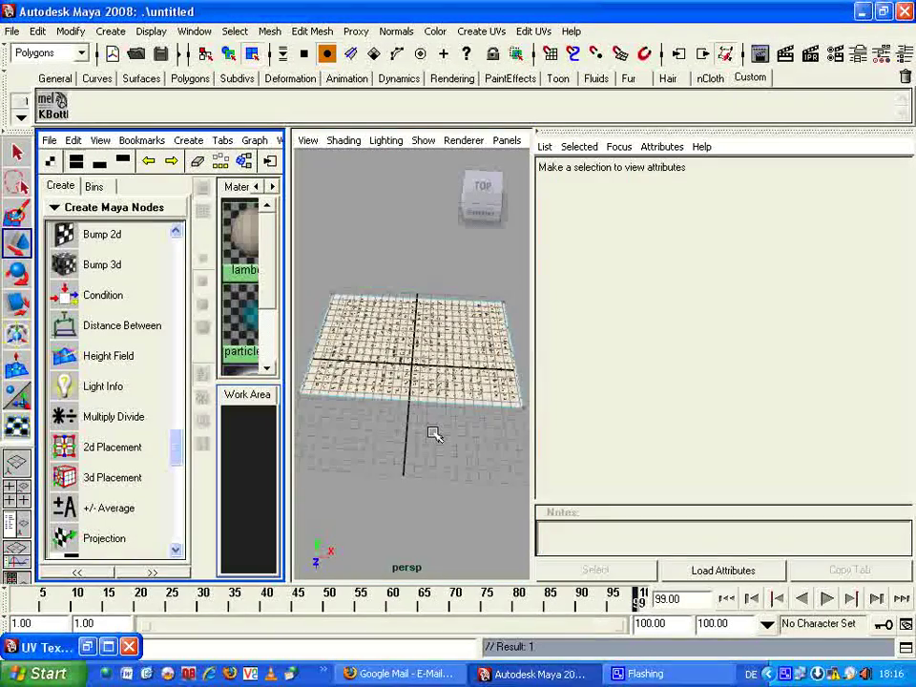
Maximise the perspective view, orbit to look down on the plane, and play the animation
{"action": "key", "text": "space"}
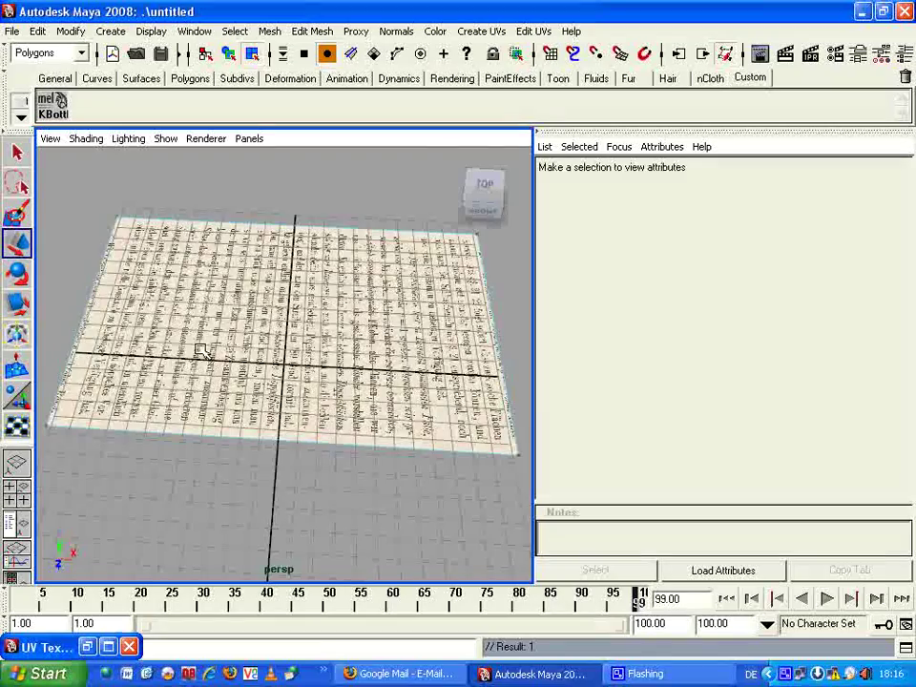
{"action": "mouse_move", "coordinate": [204, 349]}
{"action": "left_mouse_down", "text": "alt"}
{"action": "mouse_move", "coordinate": [421, 439]}
{"action": "mouse_move", "coordinate": [347, 354]}
{"action": "mouse_move", "coordinate": [363, 348]}
{"action": "left_mouse_up", "text": "alt"}
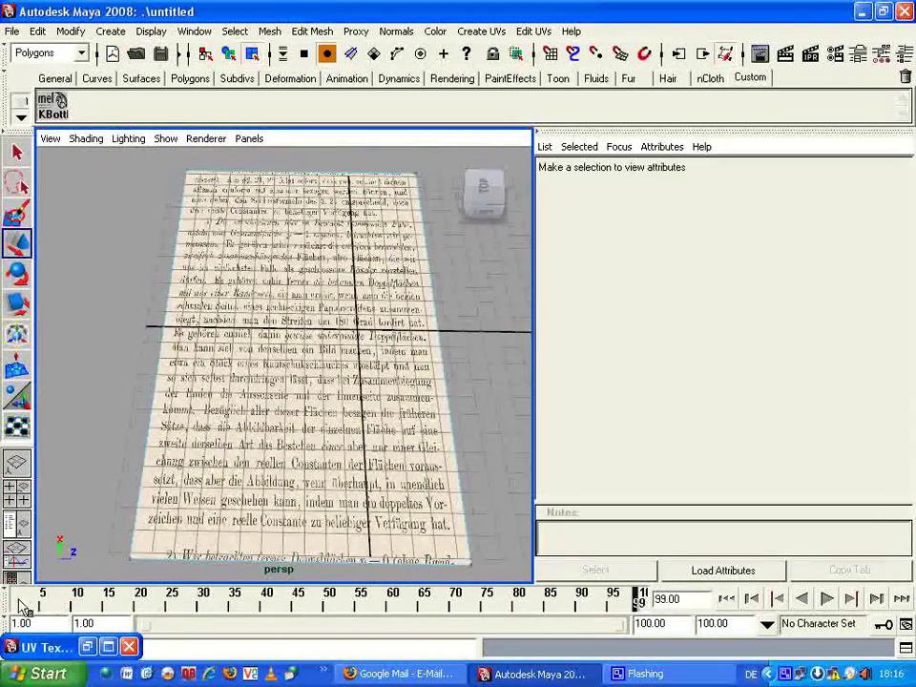
{"action": "key", "text": "alt+v"}
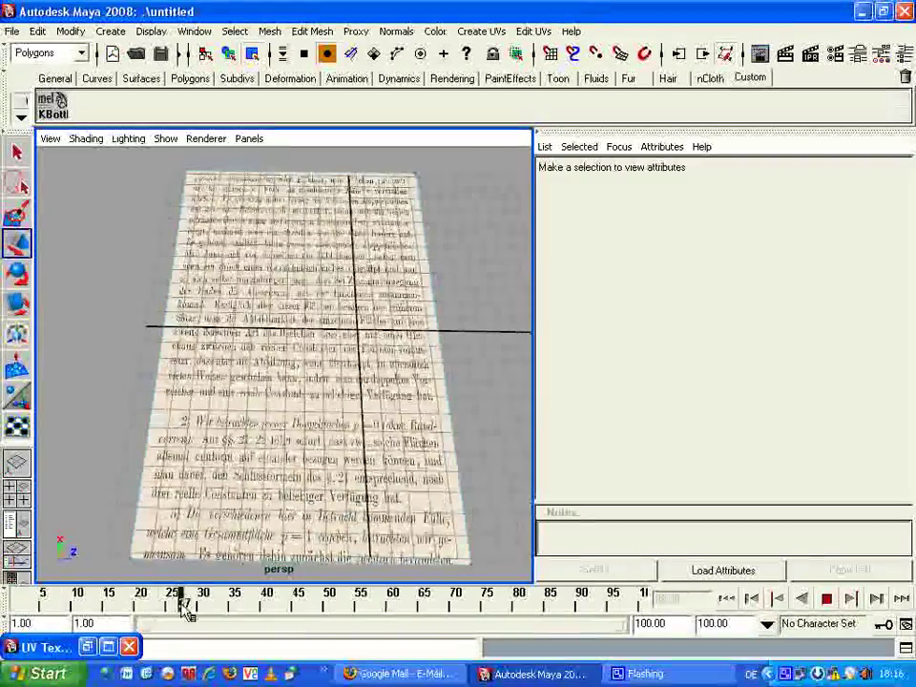